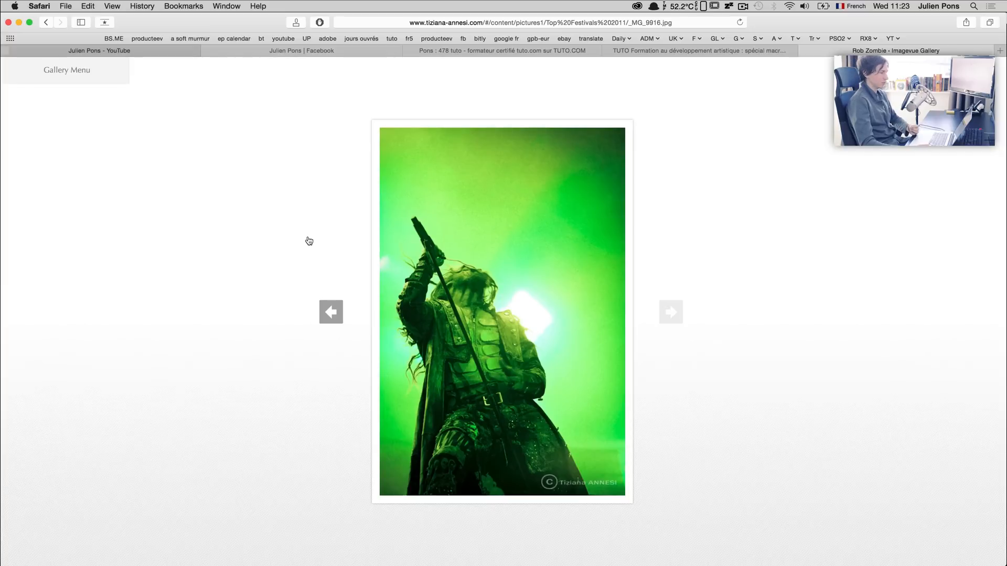
- Switch from the browser to Lightroom, show the flower photo in the Développement module and hide the filmstrip
left_click(19, 22)
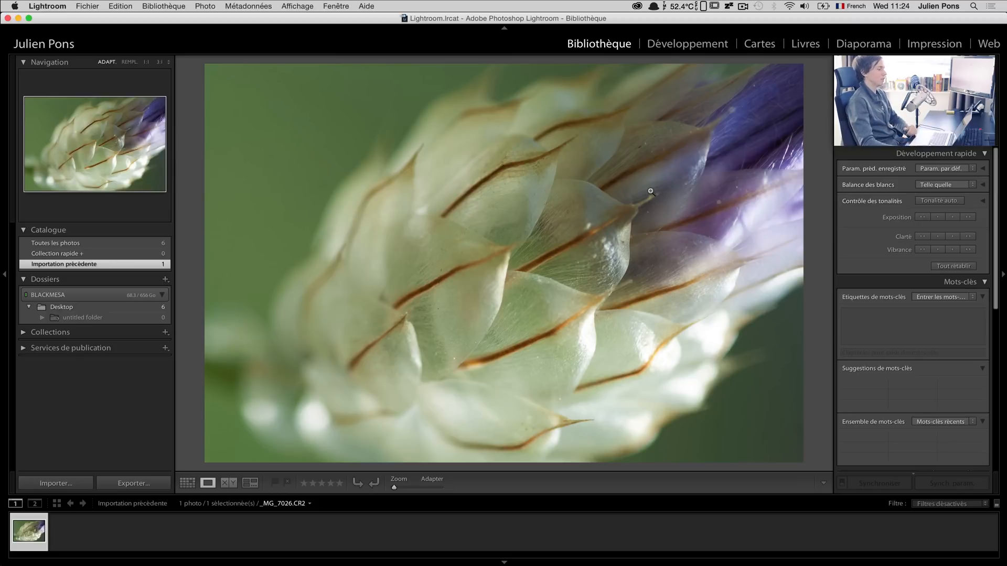
left_click(665, 45)
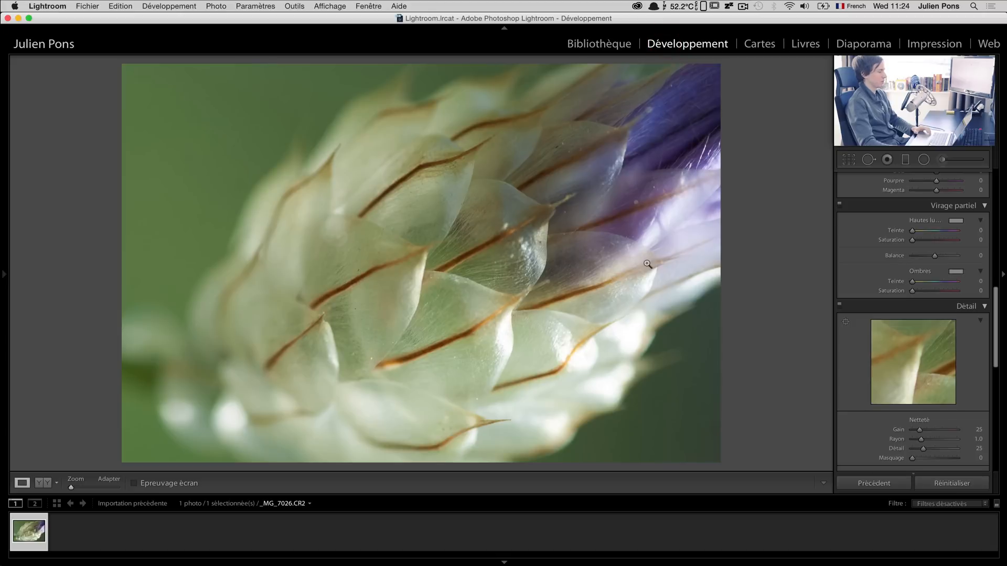
left_click(504, 561)
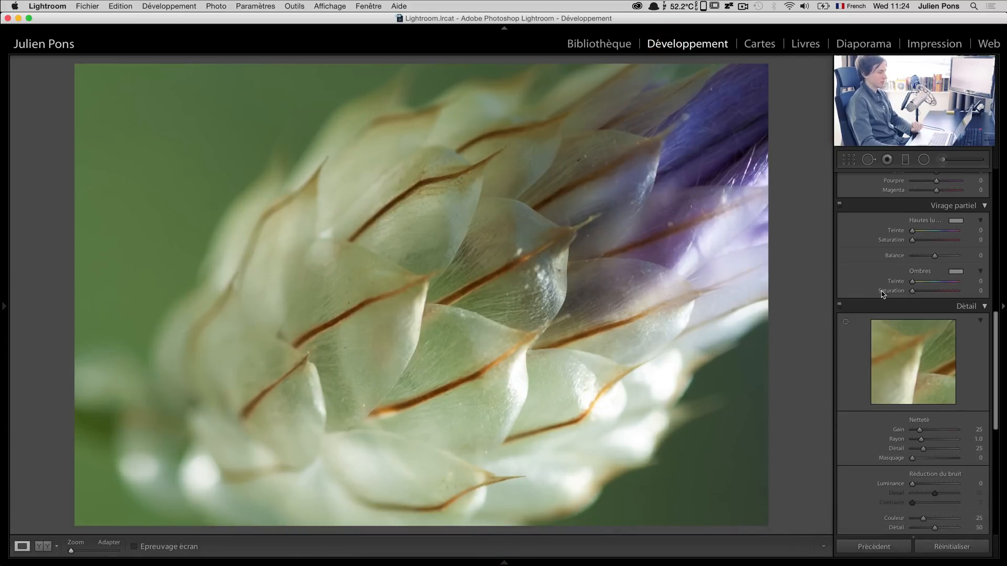
- Set the photo's Vibrance to +90 and Exposition to +0.25, and compare it side by side with the original
scroll(915, 273, "up", 10)
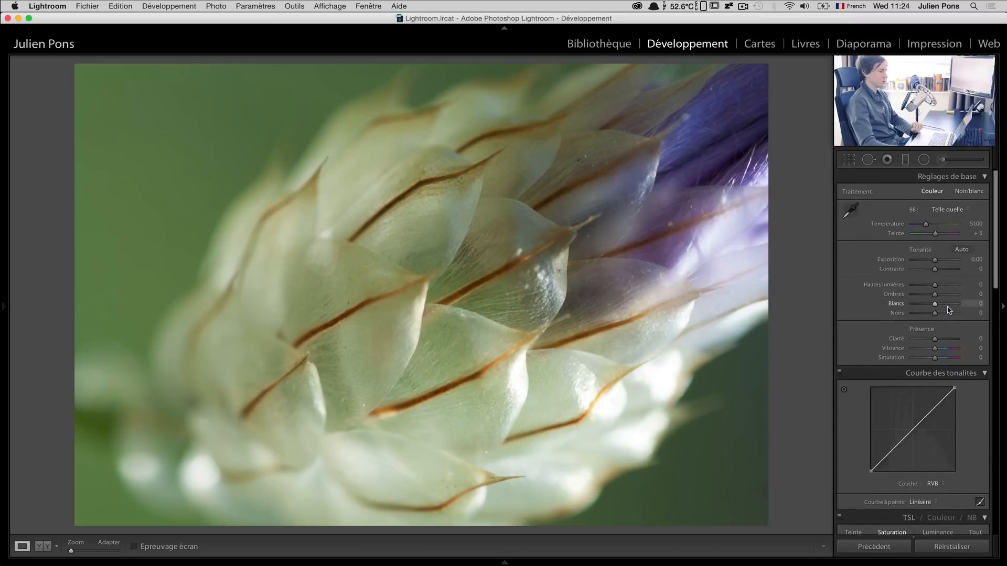
left_click_drag(936, 349, 957, 353)
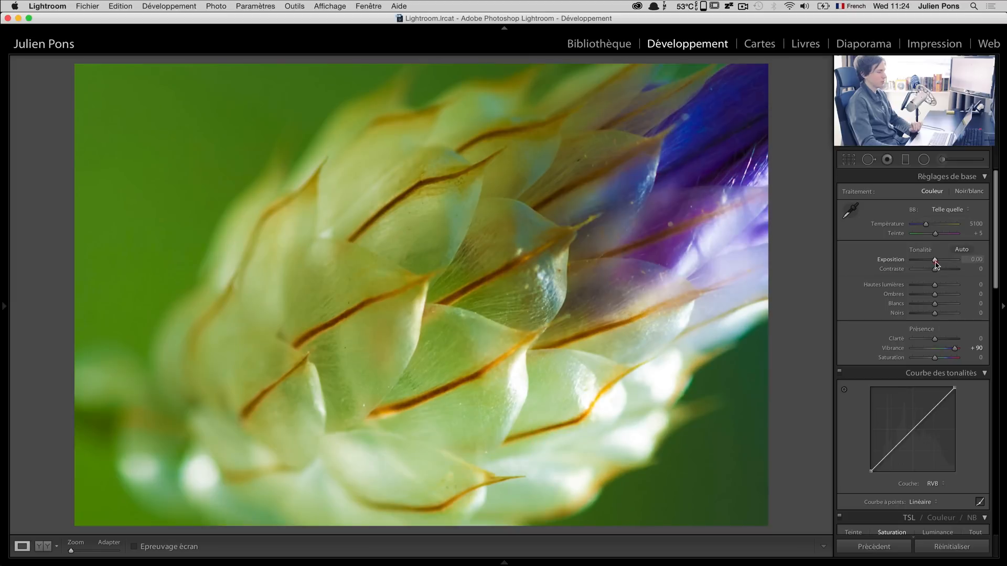
left_click_drag(937, 265, 939, 266)
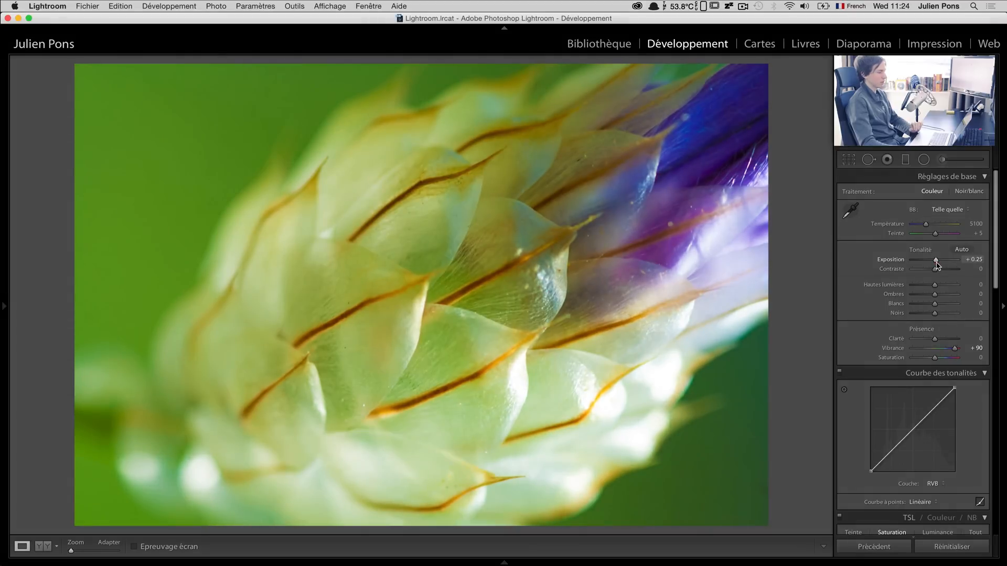
key("y")
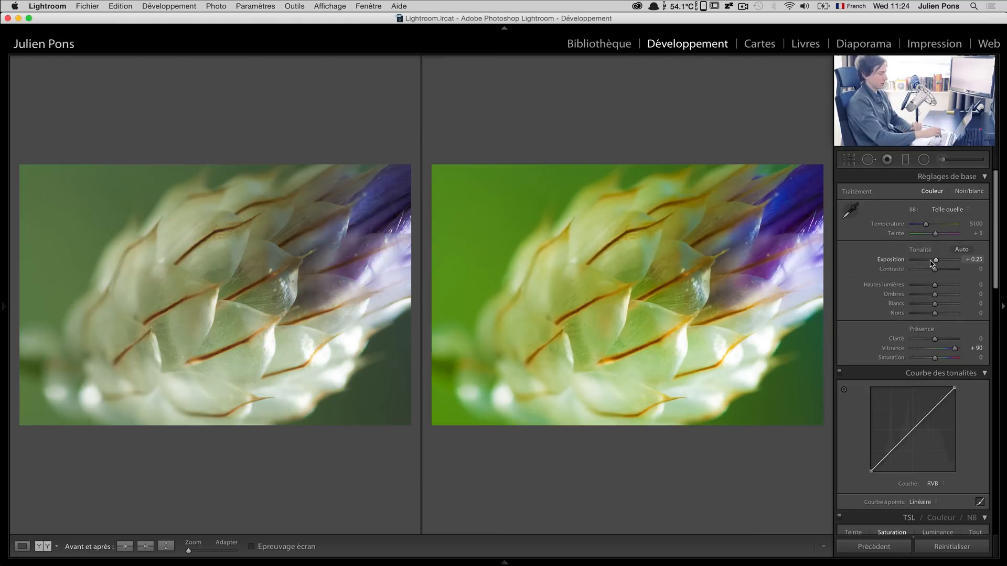
key("y")
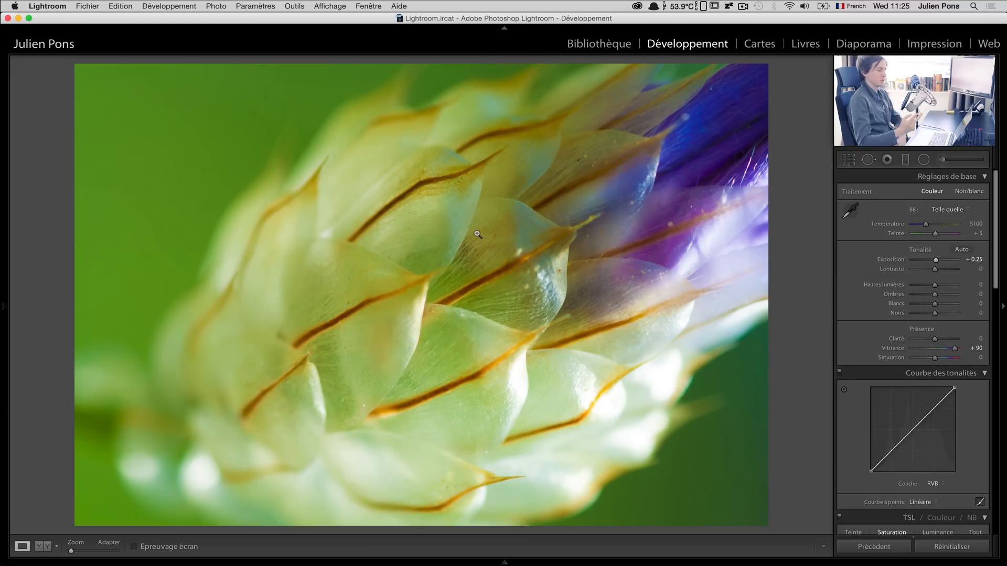
- Set the sharpening Gain to 107 in the Netteté settings
scroll(952, 362, "down", 15)
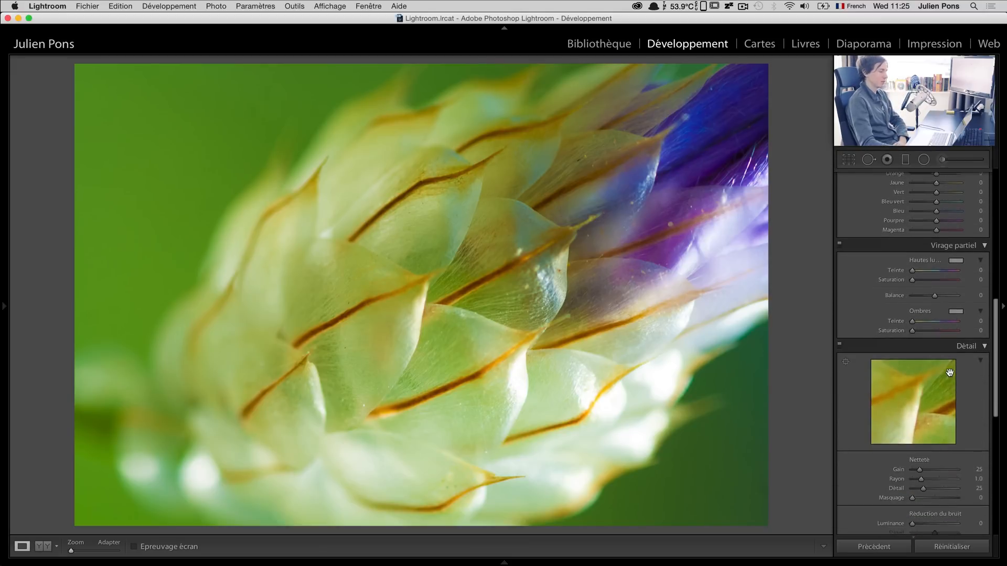
scroll(950, 372, "down", 6)
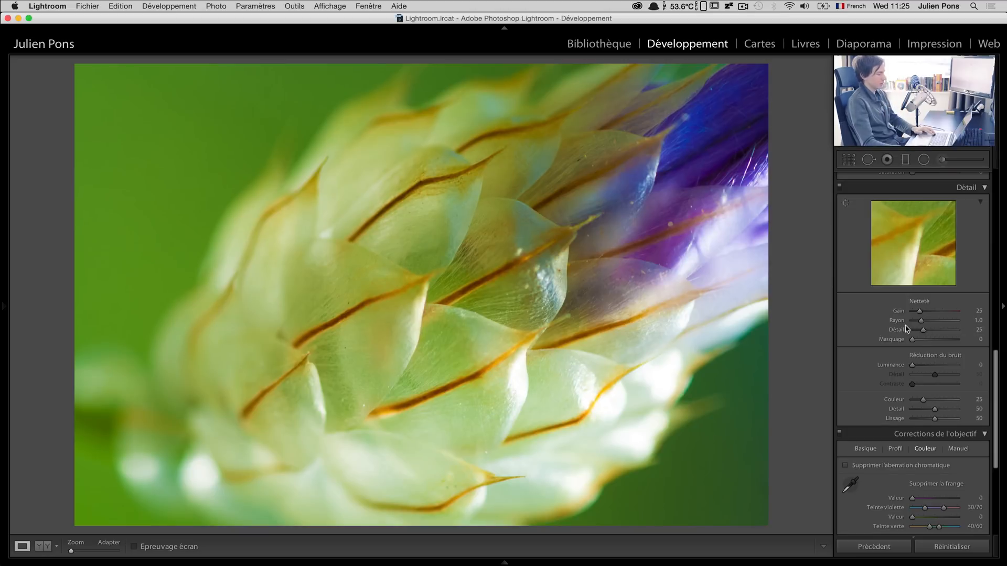
left_click_drag(920, 311, 944, 312)
- Set the sharpening Détail to 0, checking the noise in the blurred green background at 3:1 magnification
left_click(621, 269)
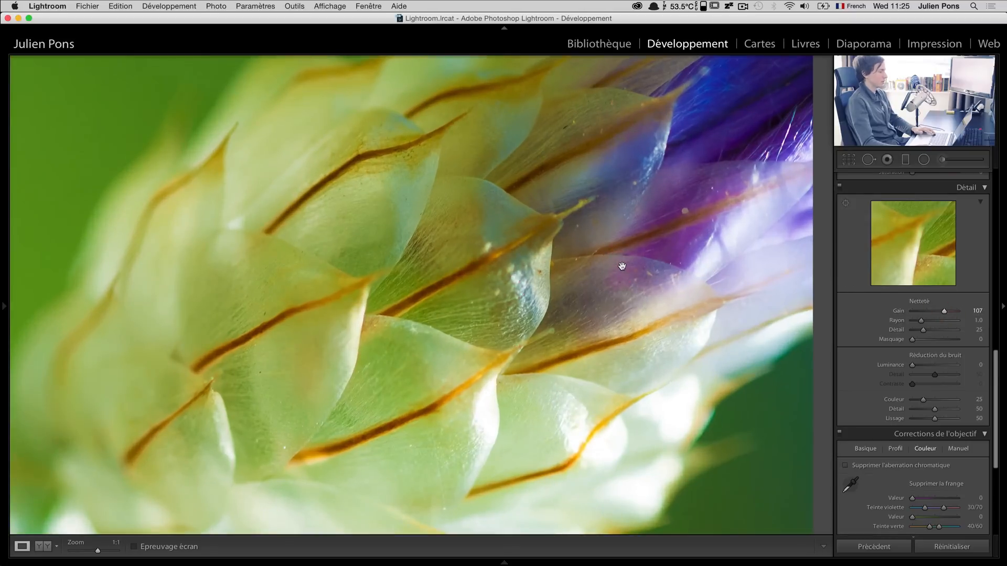
left_click_drag(99, 551, 104, 551)
left_click_drag(407, 266, 746, 296)
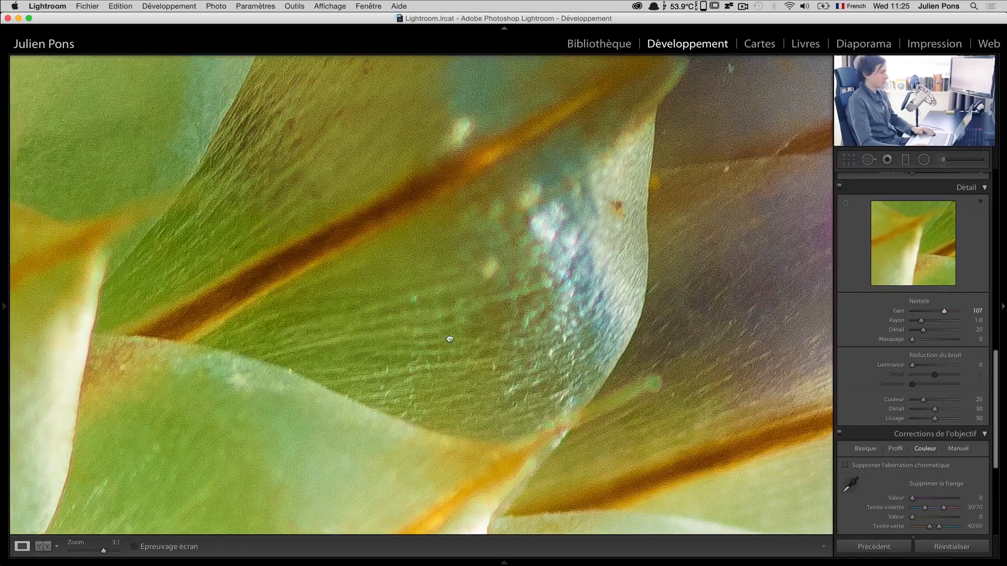
left_click_drag(328, 333, 775, 303)
left_click_drag(347, 350, 839, 309)
left_click_drag(420, 338, 630, 310)
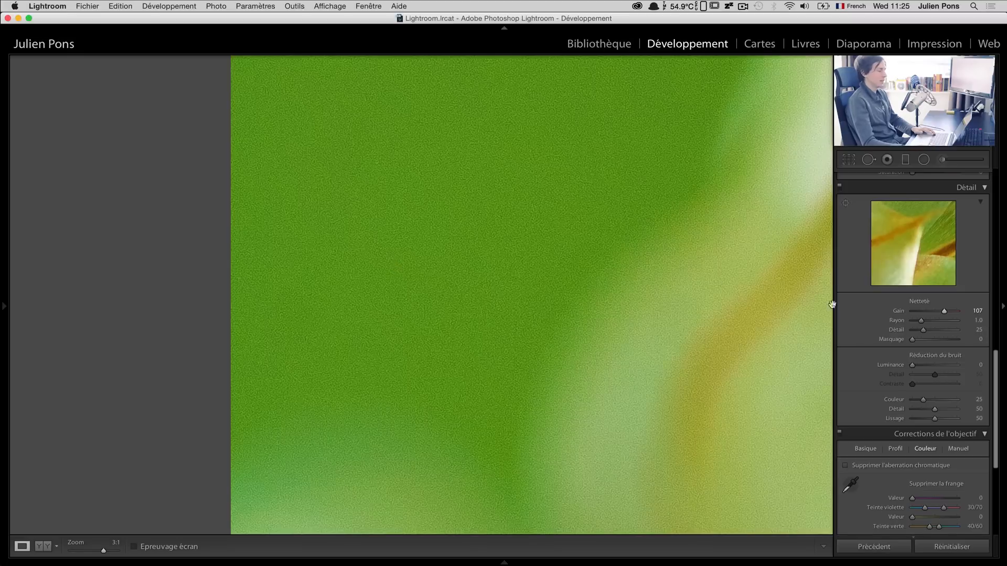
left_click_drag(923, 329, 896, 335)
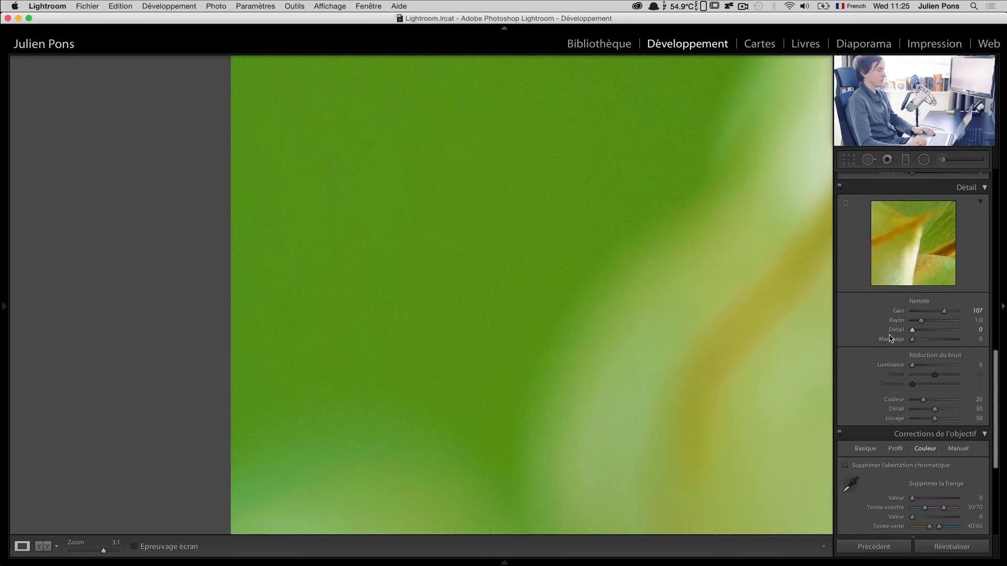
left_click_drag(746, 282, 512, 282)
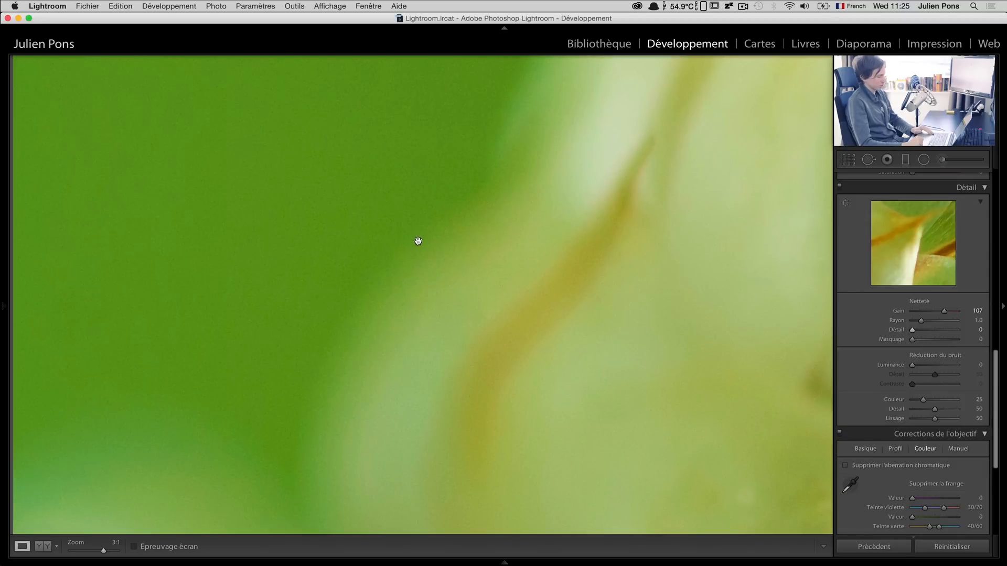
mouse_move(919, 333)
left_mouse_down()
mouse_move(983, 336)
mouse_move(909, 334)
mouse_move(992, 338)
mouse_move(880, 333)
mouse_move(963, 331)
mouse_move(912, 332)
left_mouse_up()
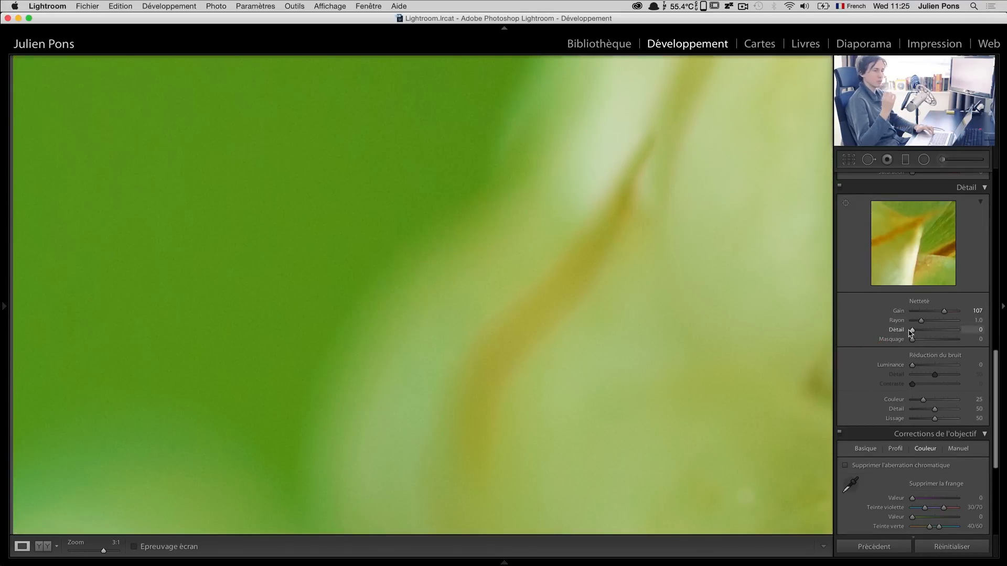
- Try the sharpening Détail at 81 and 100 on the blurred background, and return it to 0
left_click_drag(912, 331, 942, 332)
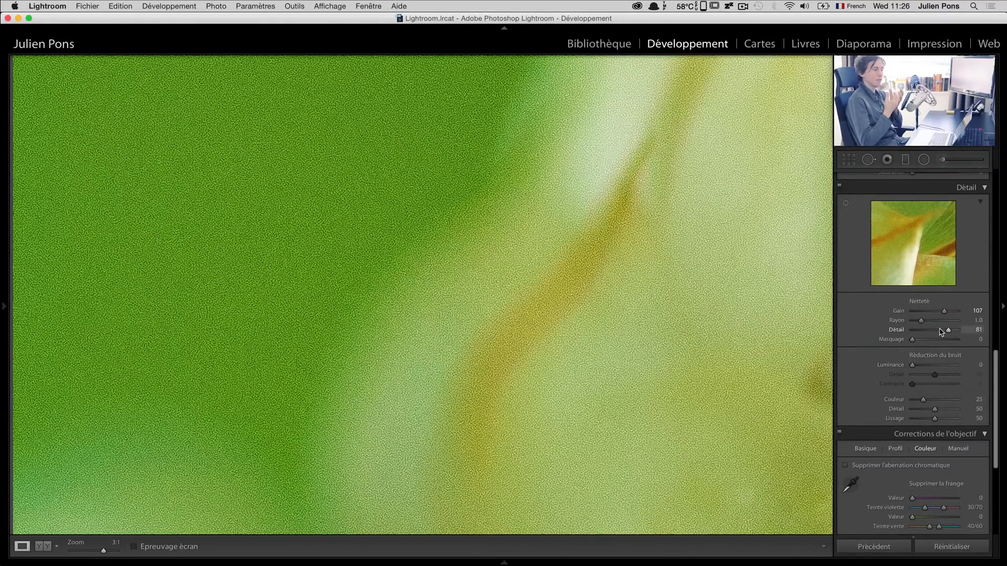
left_click_drag(941, 332, 961, 331)
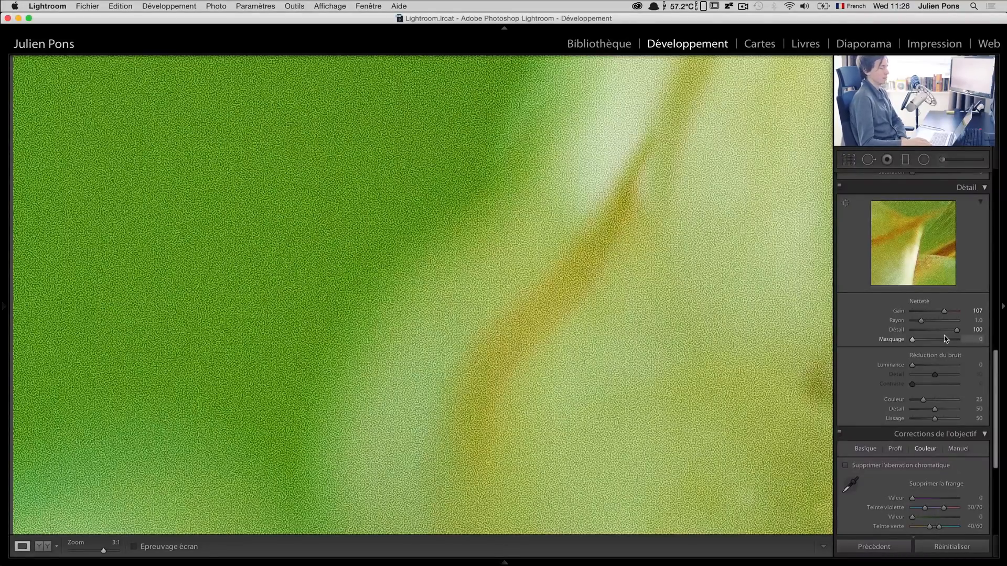
left_click_drag(957, 330, 864, 336)
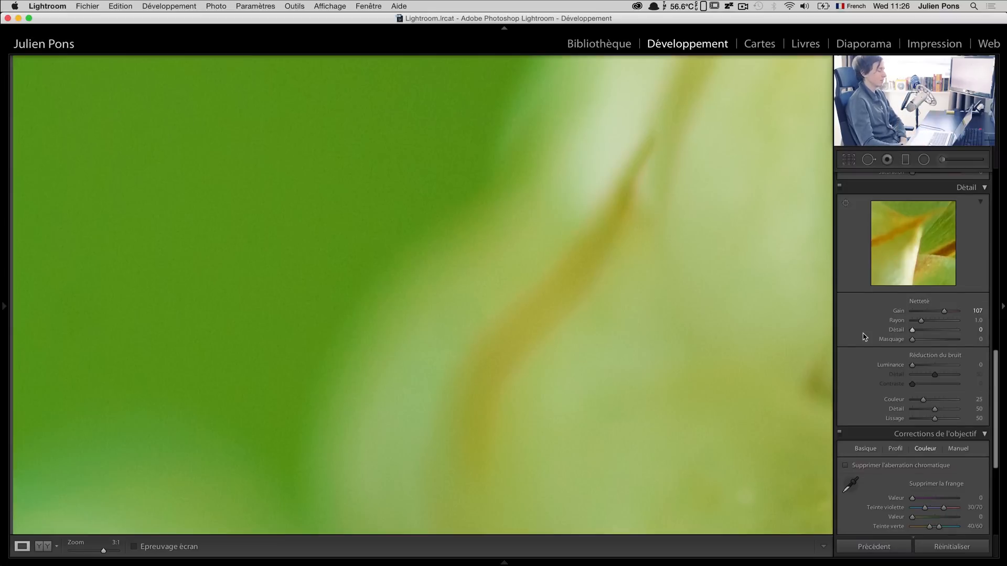
- Examine the petals, bright highlights and blurred green background at 3:1 with sharpening Détail at 0
left_click_drag(682, 342, 495, 189)
left_click_drag(667, 273, 367, 117)
left_click_drag(591, 196, 406, 107)
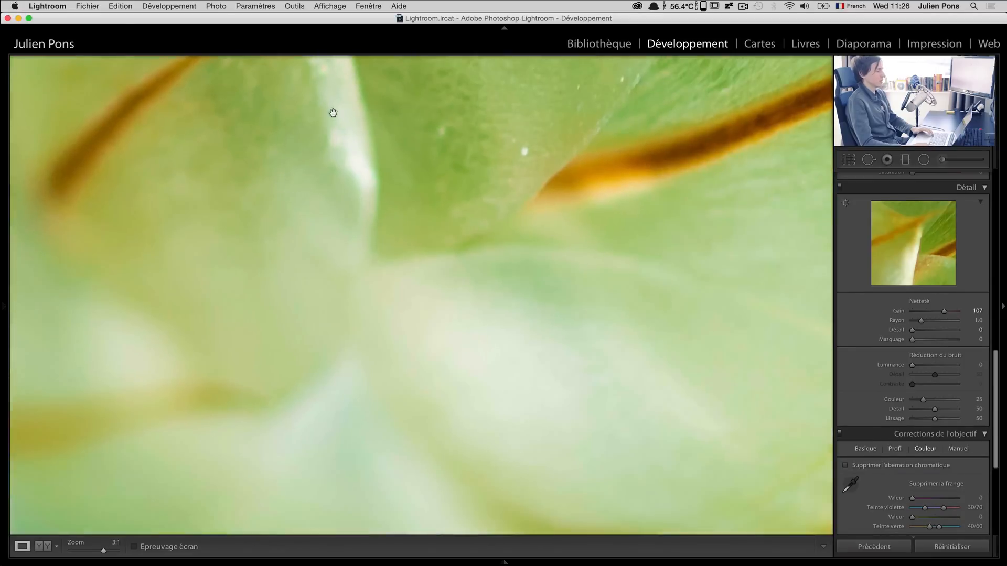
left_click_drag(333, 113, 276, 84)
left_click_drag(580, 227, 256, 317)
left_click_drag(587, 249, 231, 348)
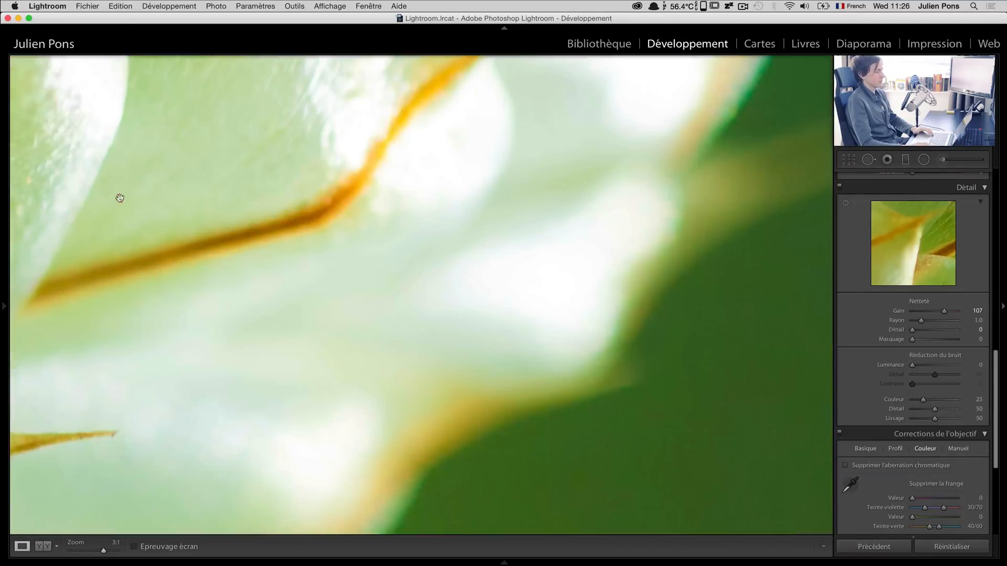
left_click_drag(496, 280, 120, 198)
left_click_drag(263, 146, 676, 362)
left_click_drag(412, 233, 805, 422)
left_click_drag(470, 270, 694, 351)
left_click_drag(634, 334, 823, 391)
left_click_drag(572, 315, 719, 396)
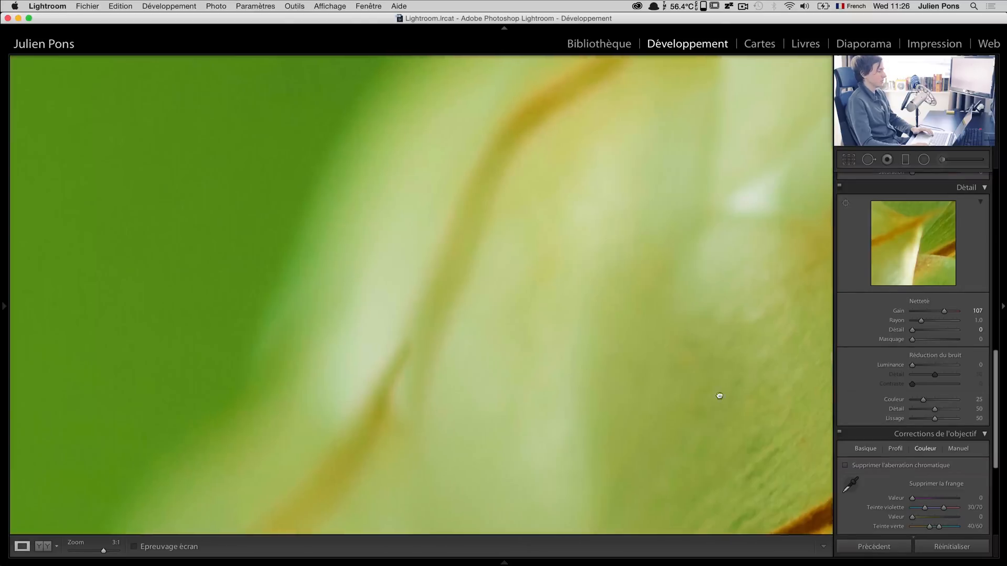
left_click_drag(506, 343, 743, 399)
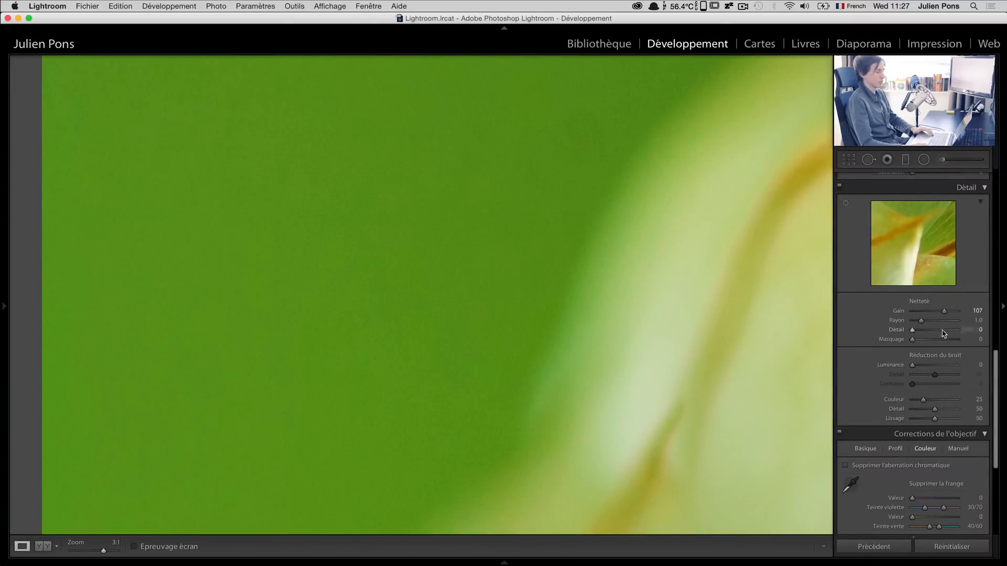
left_click_drag(943, 330, 880, 331)
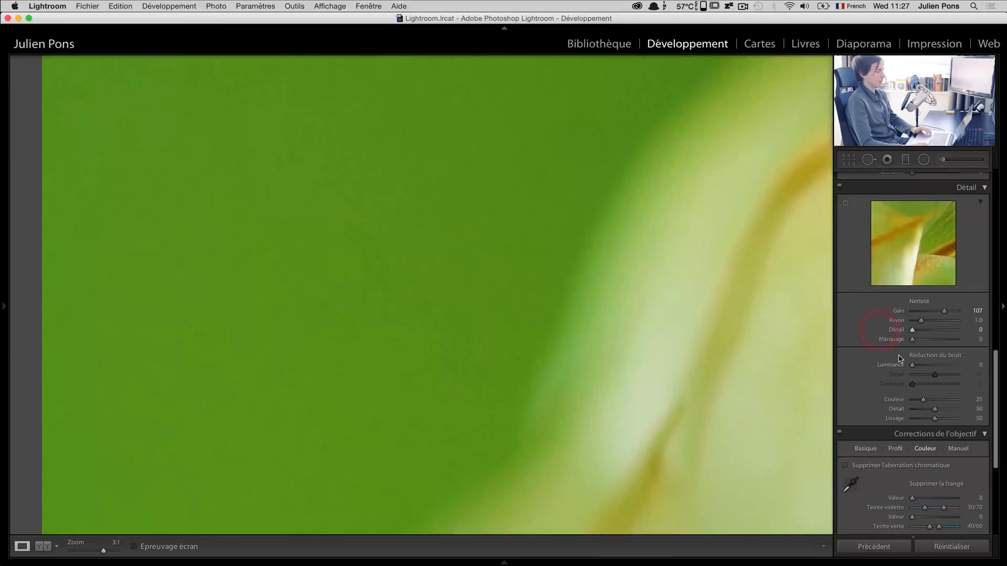
- Set the sharpening Masquage to 64, judging it with the black-and-white edge mask preview and the purple petals at 3:1
left_click(760, 299)
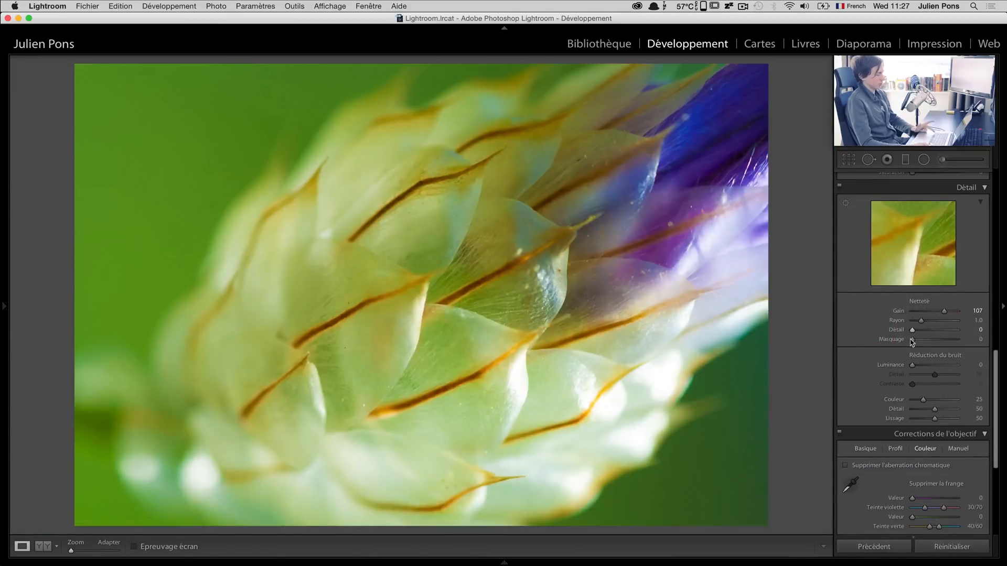
left_click_drag(912, 341, 933, 344)
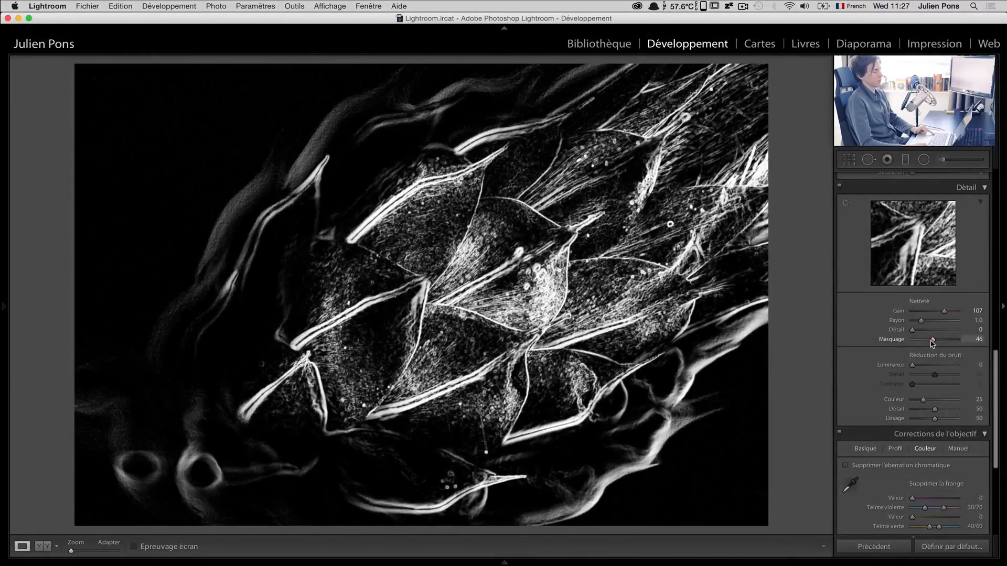
mouse_move(933, 344)
left_mouse_down()
mouse_move(908, 341)
mouse_move(935, 341)
left_mouse_up()
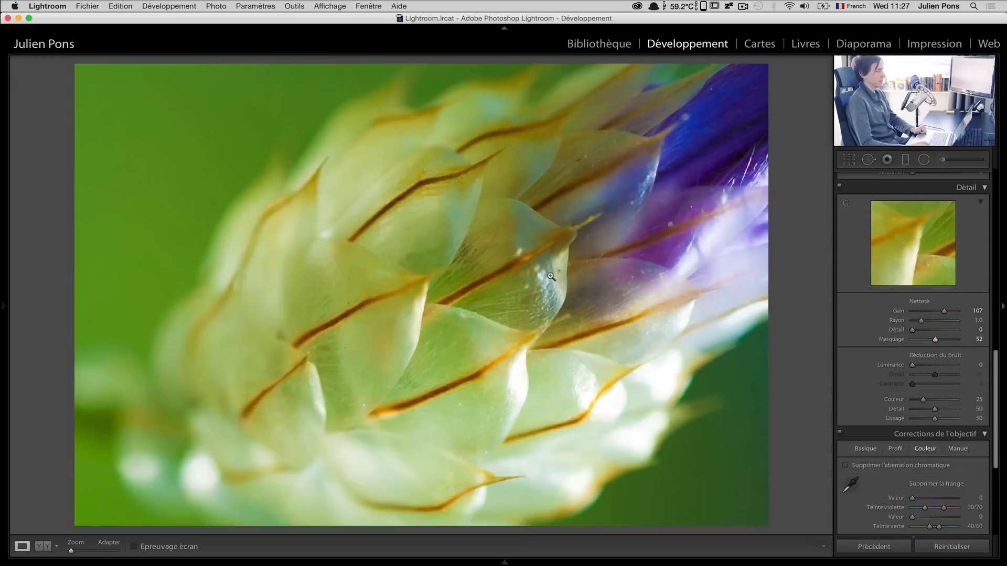
left_click(558, 275)
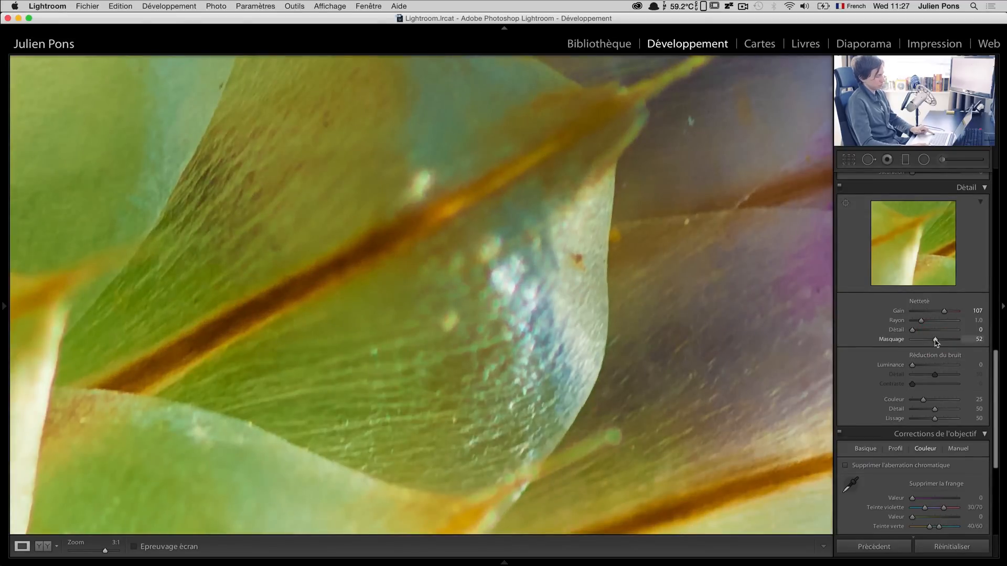
left_click_drag(936, 342, 939, 342)
left_click_drag(502, 260, 306, 392)
left_click_drag(534, 274, 352, 442)
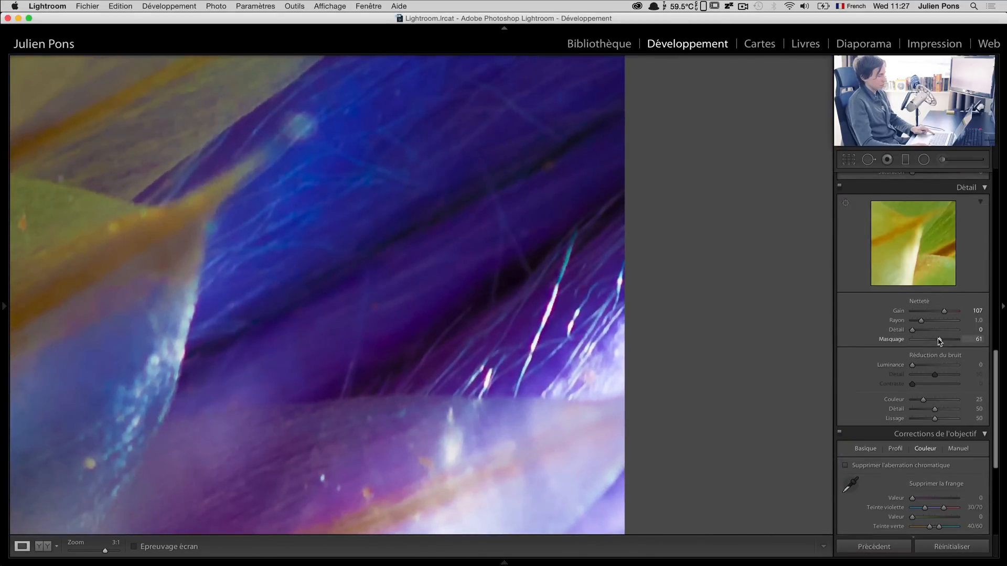
left_click_drag(939, 342, 940, 342)
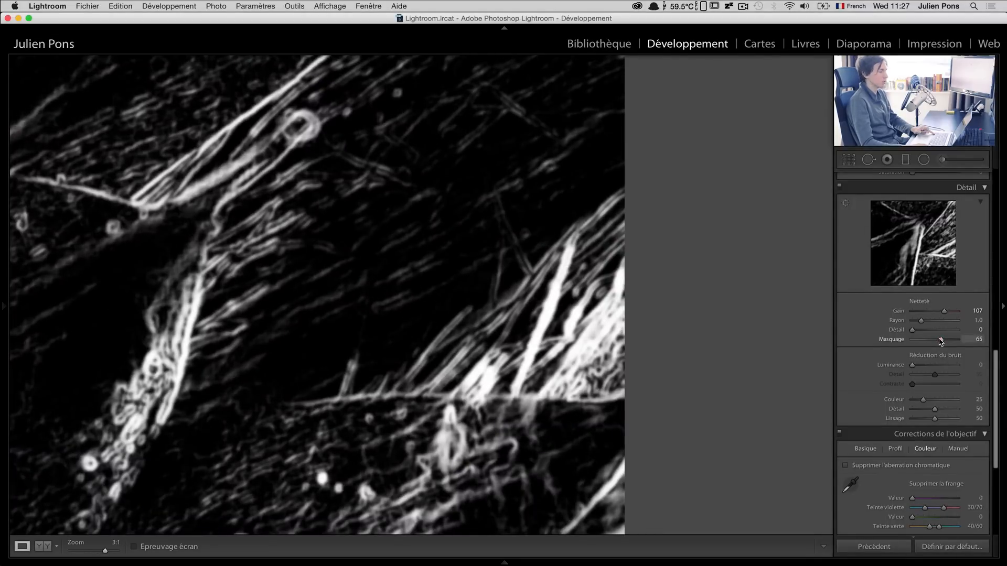
left_click_drag(940, 341, 940, 343)
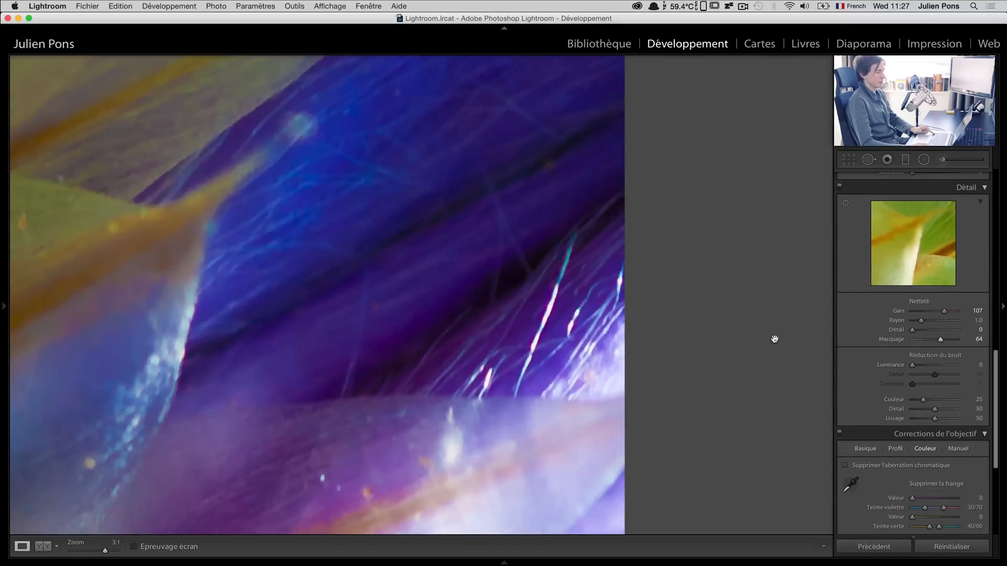
left_click(545, 346)
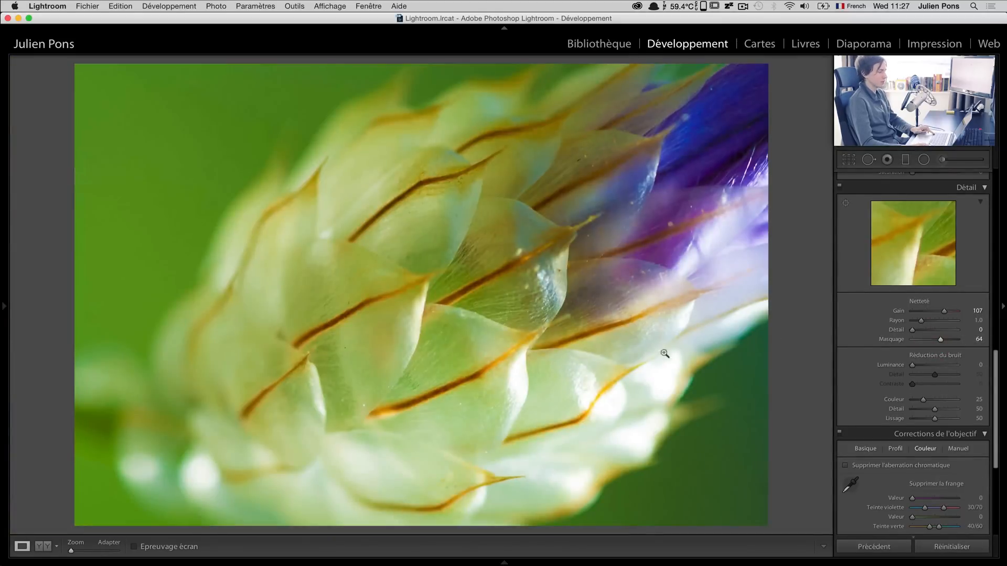
- Set the sharpening Rayon to 1.4 and Gain to 113, and compare the petals before and after at 3:1
left_click(928, 321)
left_click(946, 312)
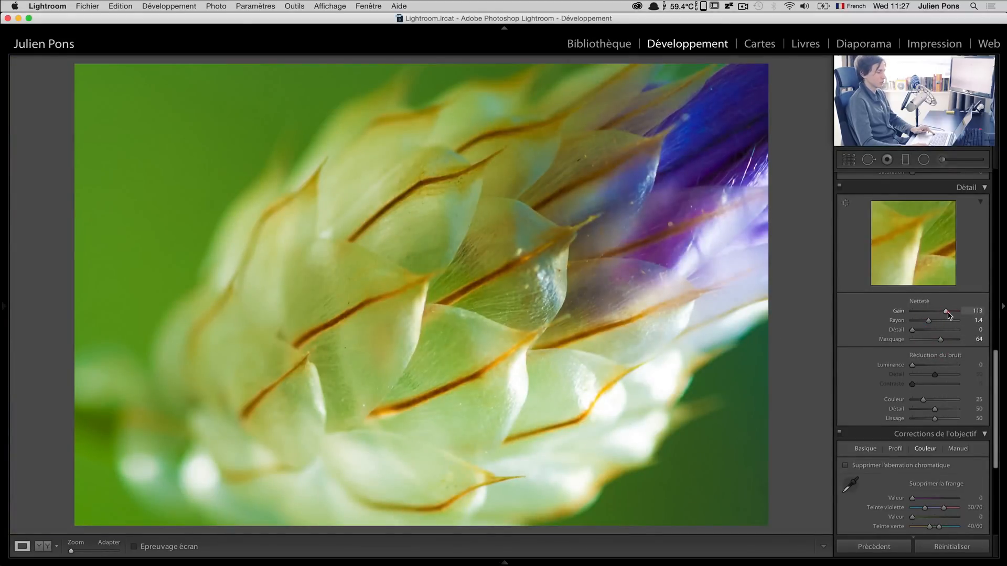
left_click(635, 240)
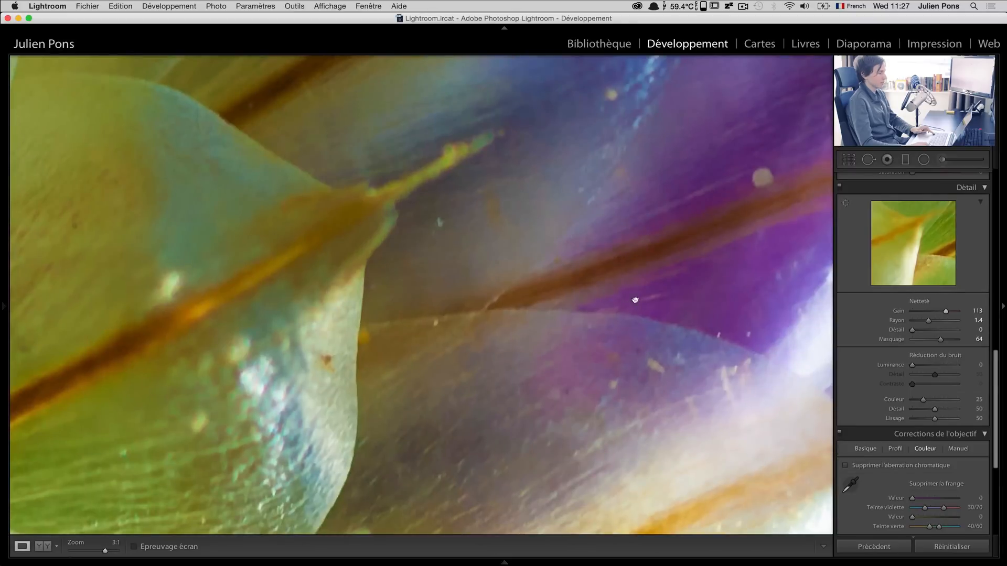
left_click_drag(638, 299, 595, 308)
key("y")
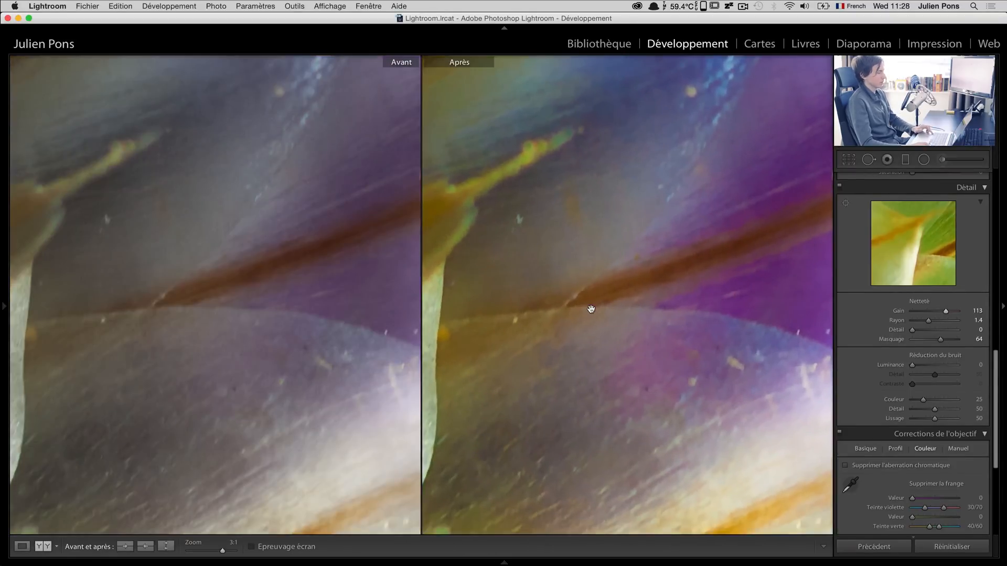
- Compare the sharpened purple petals and bright highlights before and after at 3:1, and return to the single full-photo view
left_click_drag(704, 431, 626, 273)
left_click_drag(722, 209, 610, 327)
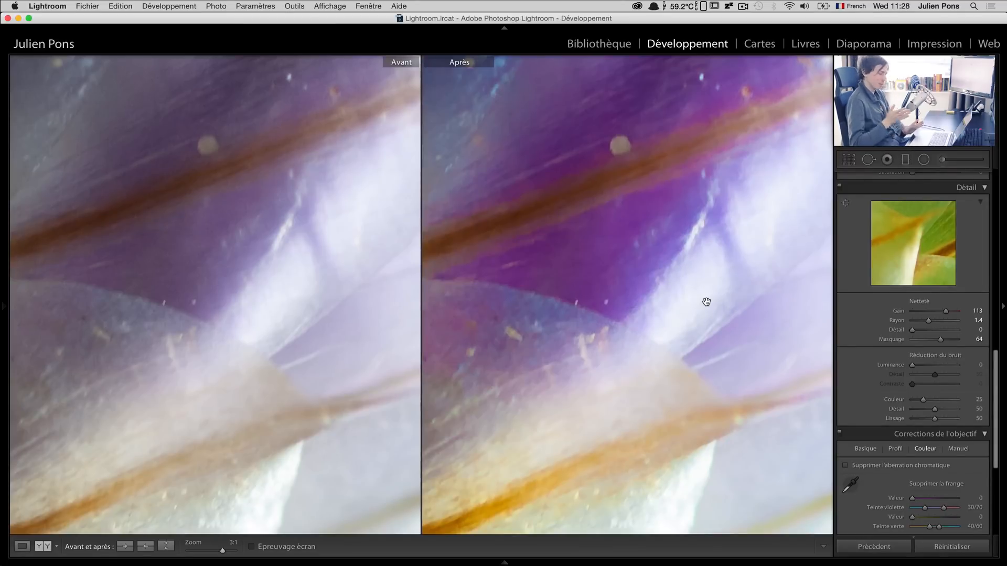
key("g")
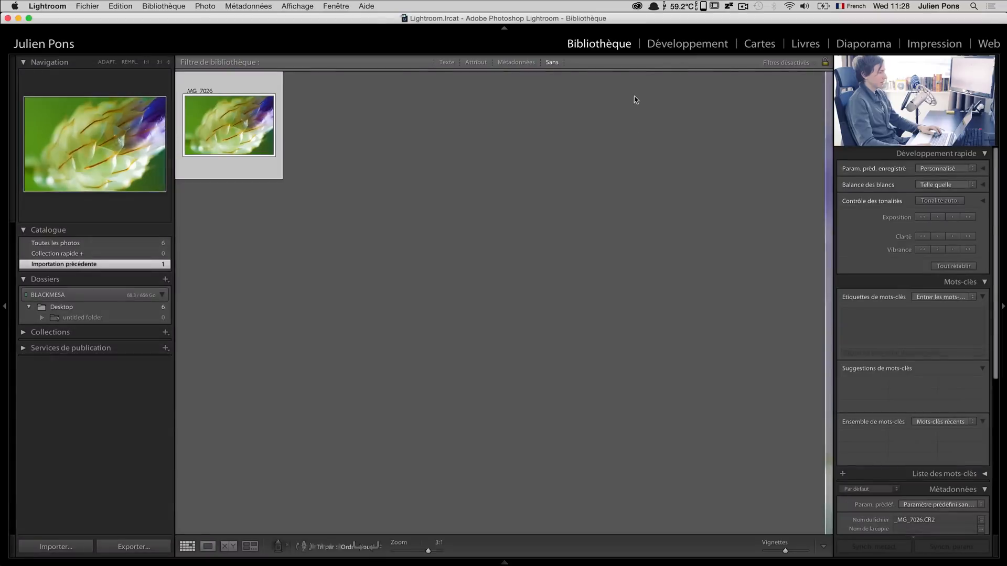
left_click(670, 48)
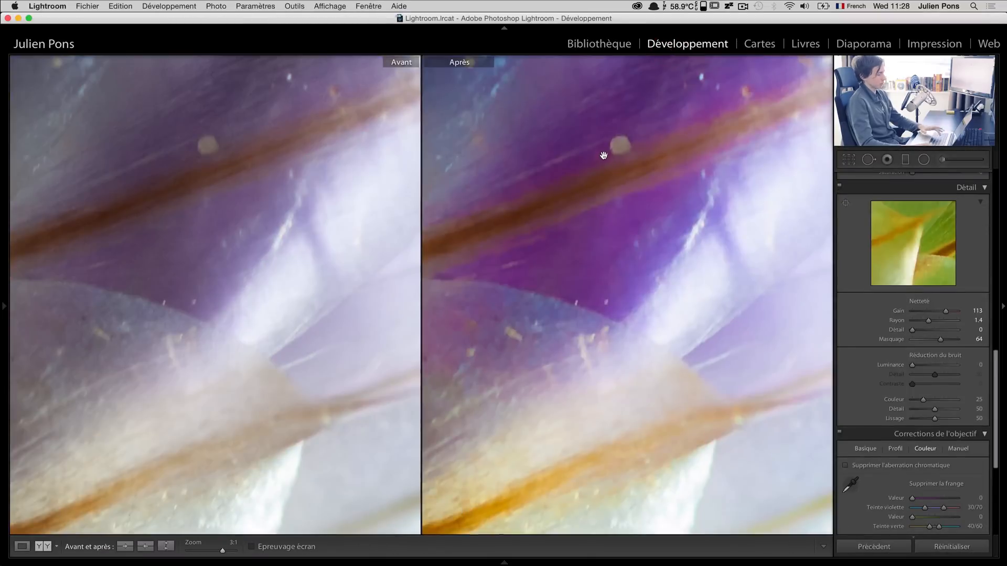
key("y")
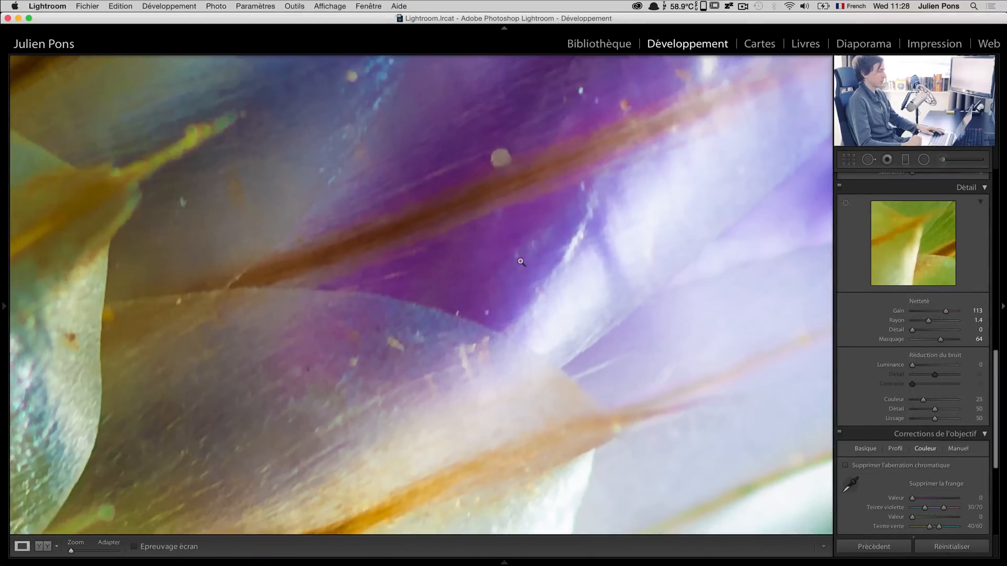
left_click(521, 261)
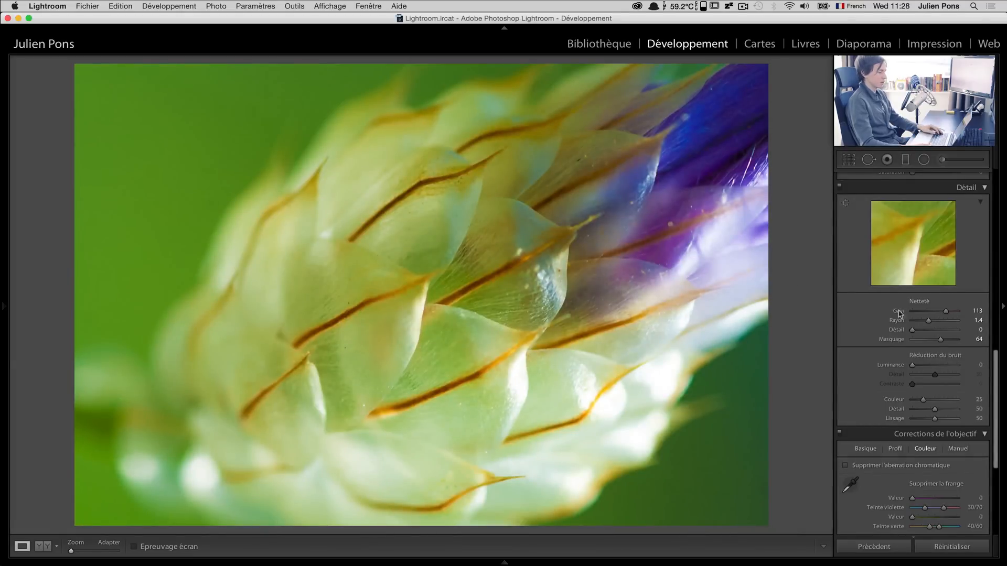
- Reset the global Netteté sharpening settings to their defaults, and start an adjustment brush with all its effect values reset
double_click(920, 302)
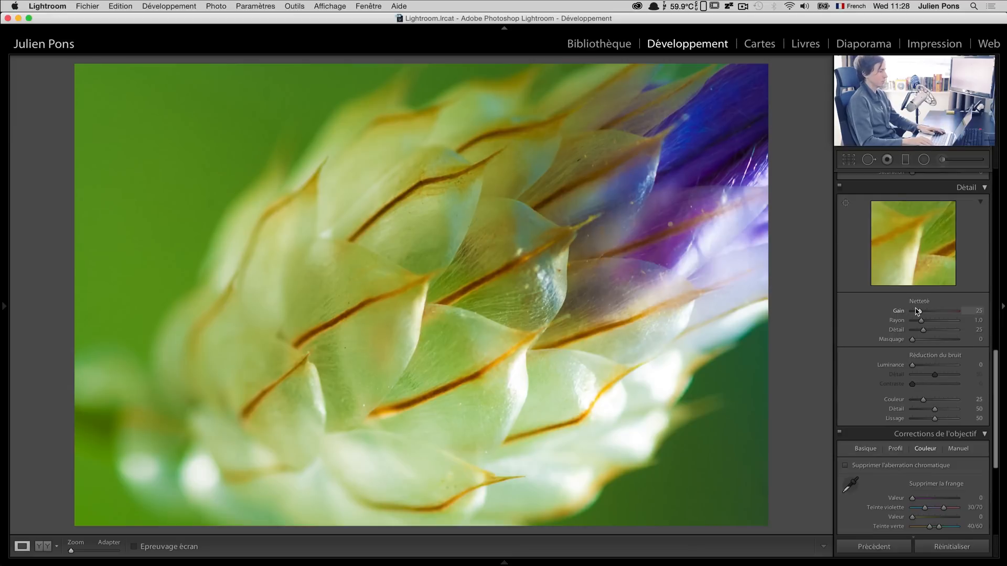
scroll(921, 378, "up", 15)
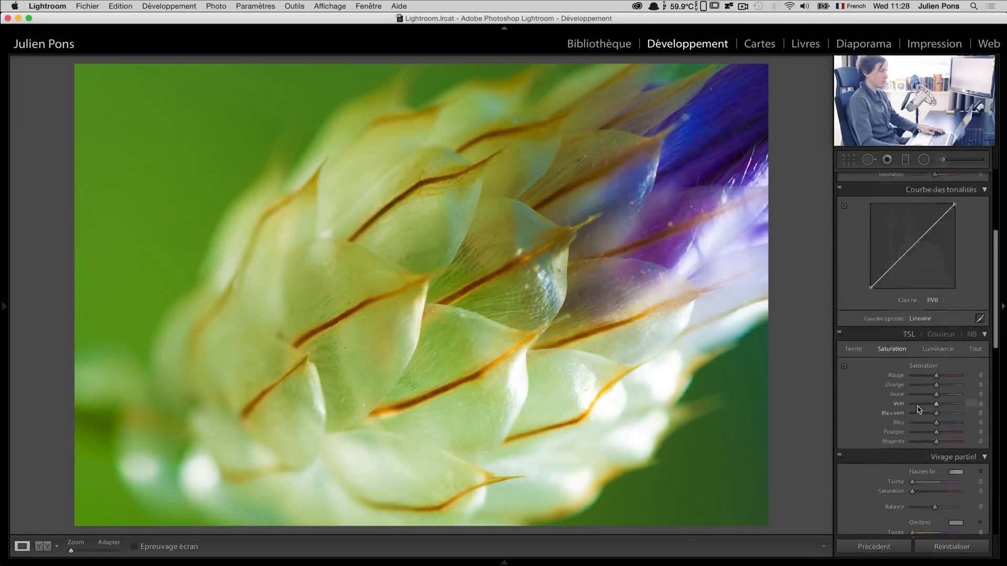
left_click(942, 159)
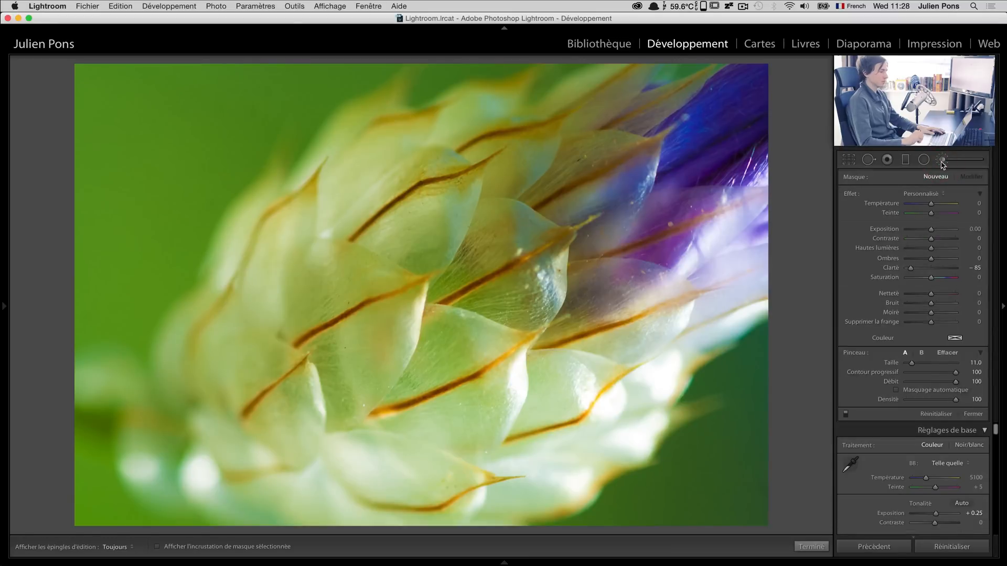
double_click(851, 194)
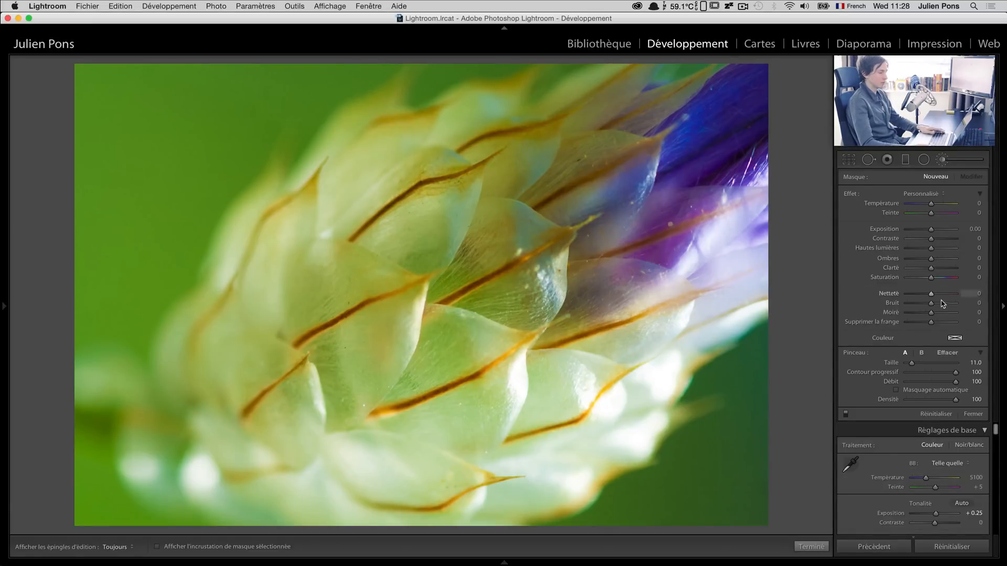
- Set the brush's Netteté to 63 and Taille to 23.0, and paint over the sharp central and purple petals
left_click_drag(937, 298, 952, 298)
scroll(626, 223, "up", 3)
scroll(627, 223, "up", 5)
key("h")
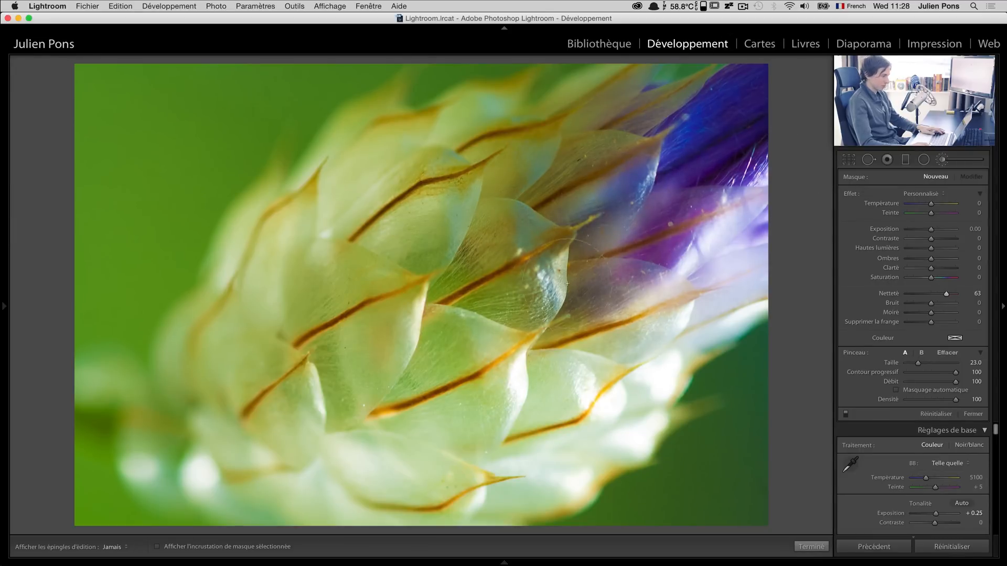
left_click_drag(435, 358, 444, 351)
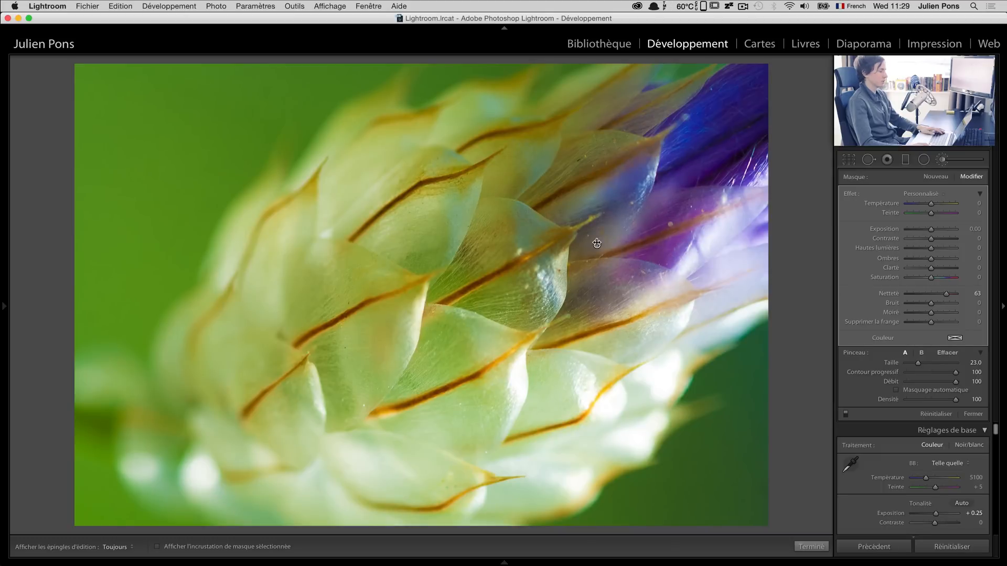
- Lower the brush's Exposition to −3.74 to reveal the painted mask, and extend it over the central petals with Taille 26.0
mouse_move(597, 244)
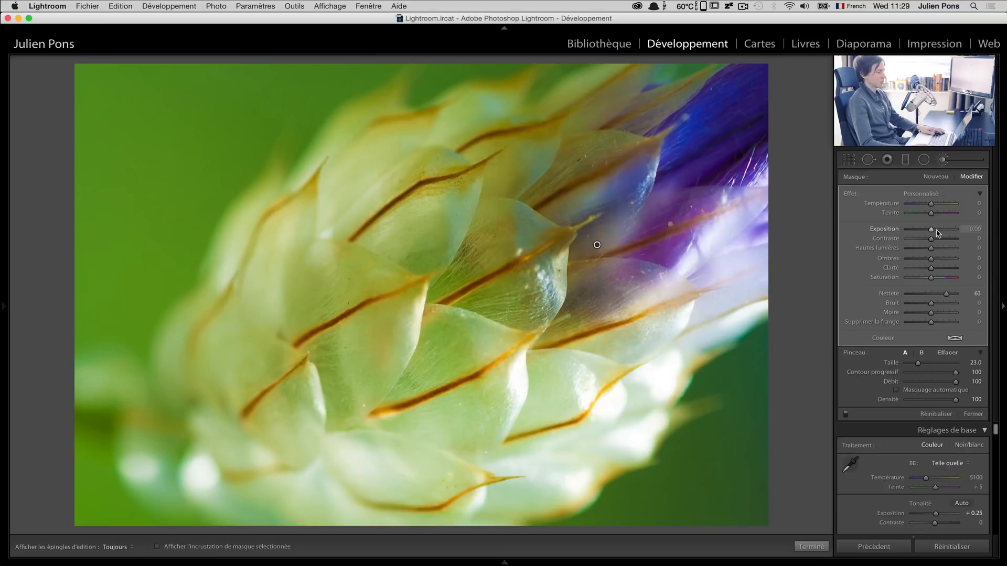
left_click_drag(931, 229, 908, 229)
scroll(578, 240, "down", 5)
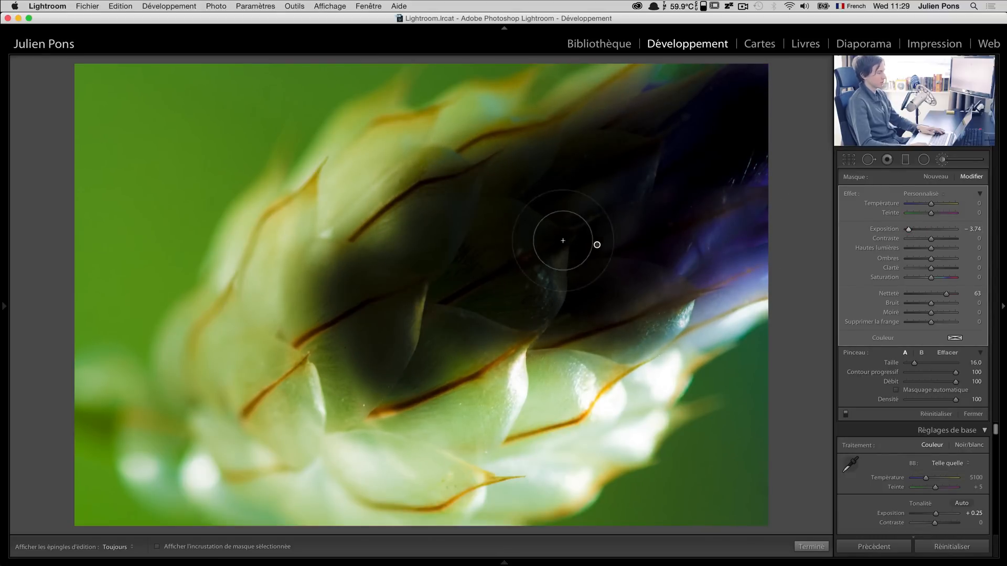
scroll(485, 300, "up", 6)
key("h")
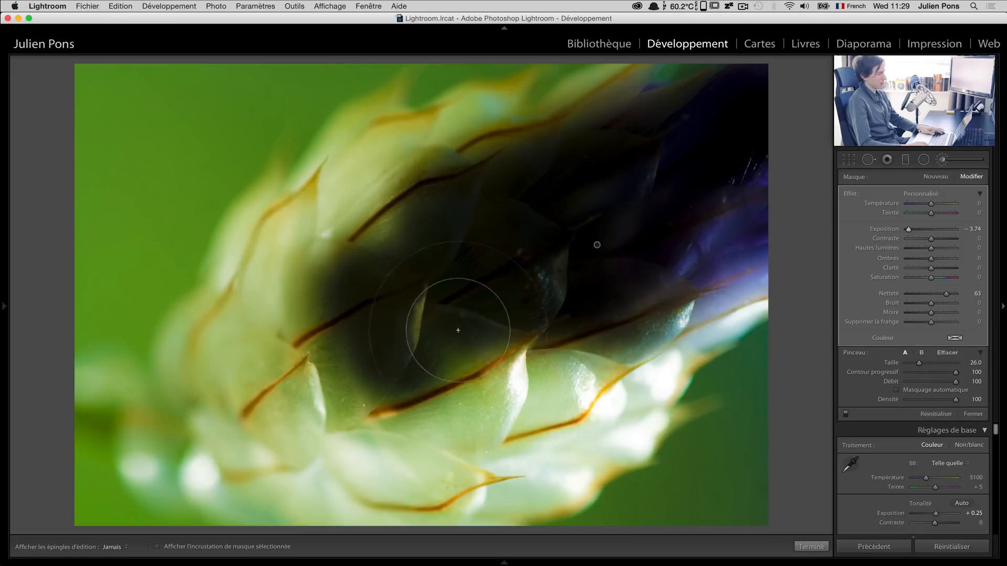
mouse_move(435, 356)
left_mouse_down()
mouse_move(371, 310)
mouse_move(420, 243)
mouse_move(512, 297)
mouse_move(644, 292)
mouse_move(715, 168)
mouse_move(686, 101)
mouse_move(738, 187)
mouse_move(721, 241)
mouse_move(731, 205)
mouse_move(600, 228)
mouse_move(448, 290)
left_mouse_up()
- Set the brush's Exposition to 0, and close the adjustment brush
left_click(973, 230)
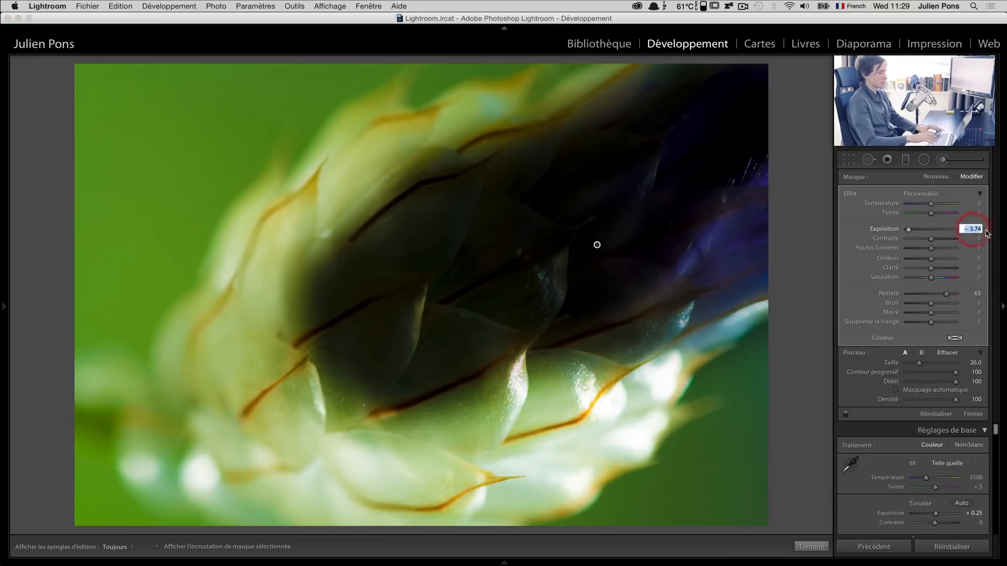
type("0")
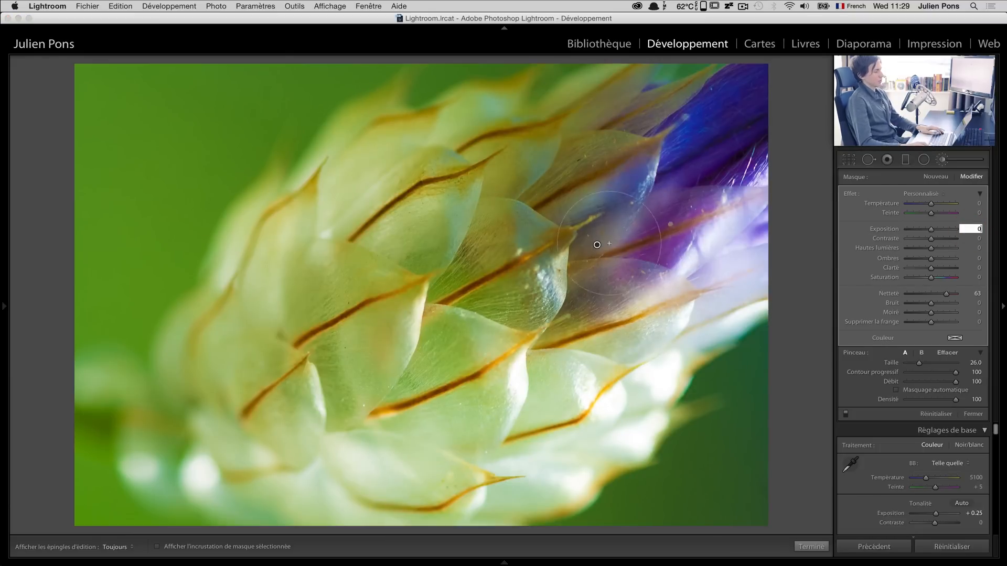
type("k")
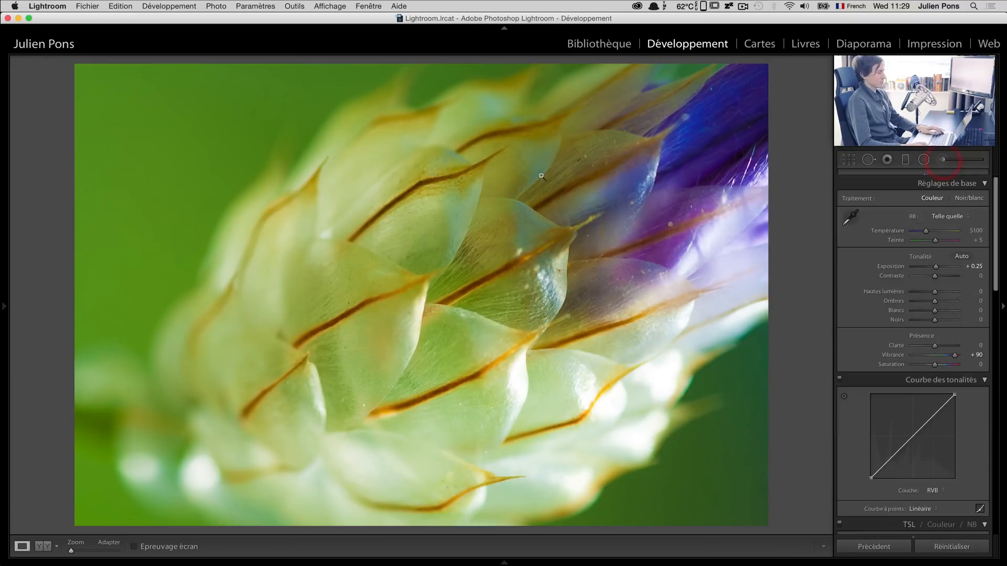
- Compare the locally sharpened petals before and after at 3:1, and return to the single full-photo view
type("y")
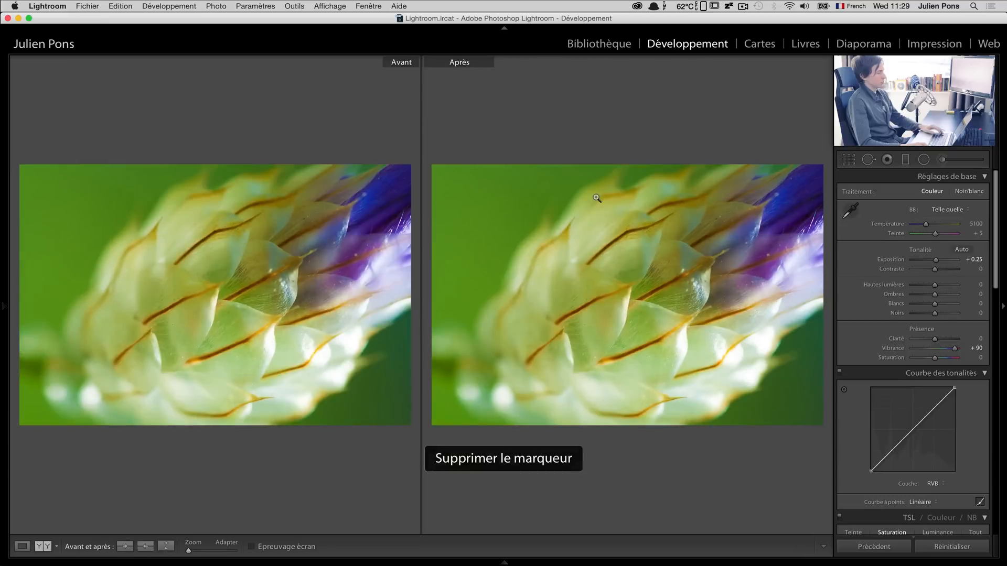
left_click(721, 263)
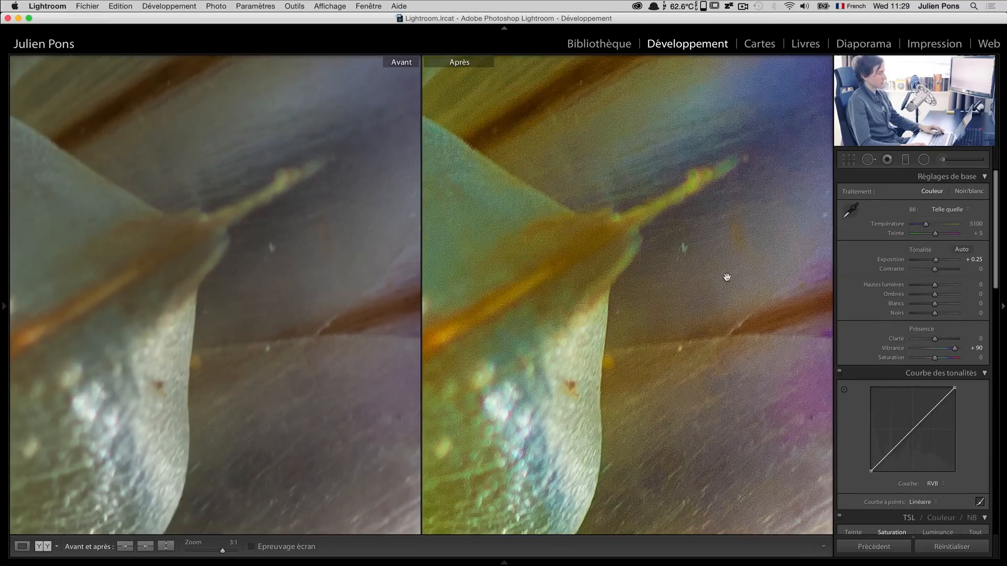
left_click_drag(681, 286, 496, 317)
left_click_drag(652, 243, 498, 327)
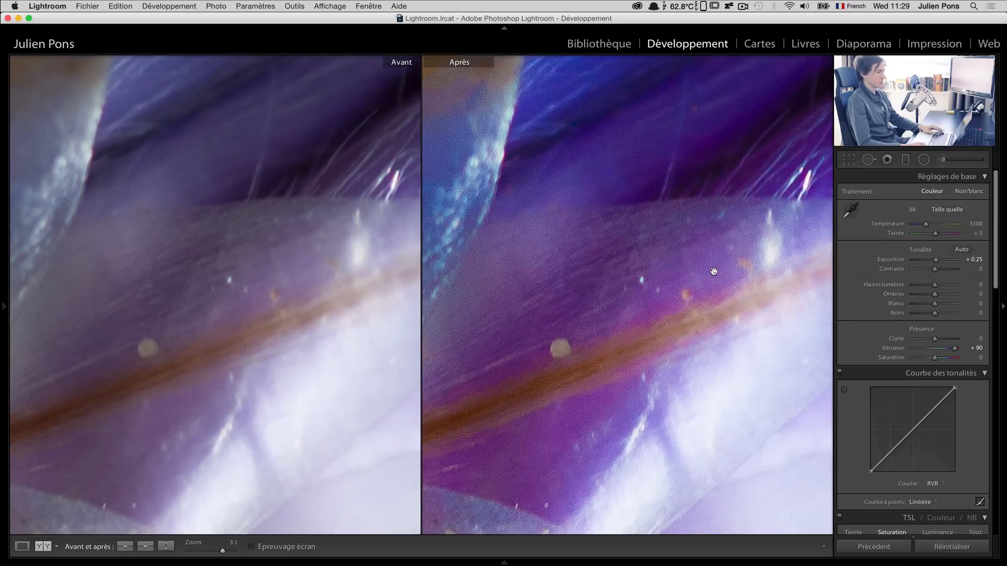
left_click(671, 225)
key("y")
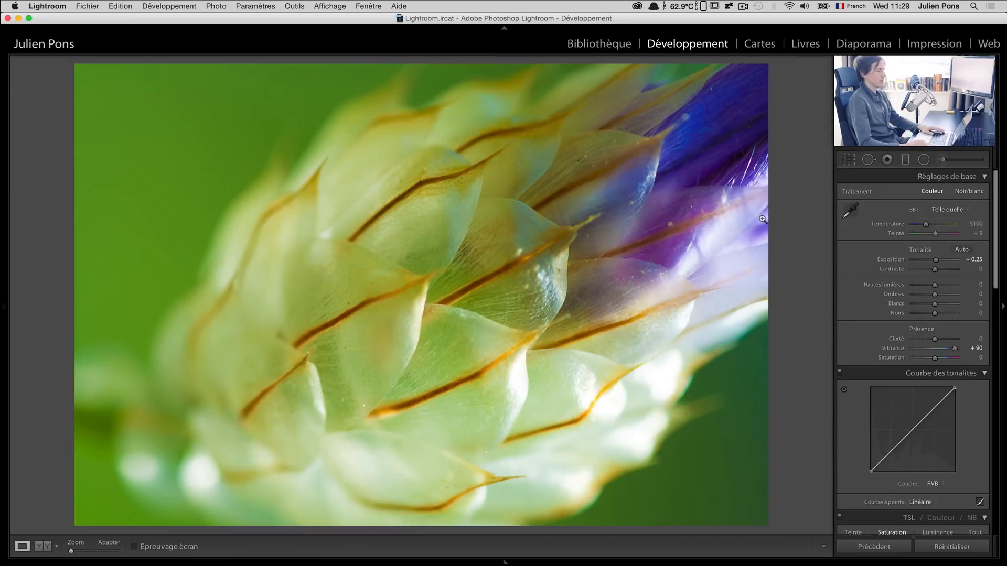
- Set the global Clarté to +36, and check the blurred green background for noise at 3:1
left_click_drag(934, 339, 936, 341)
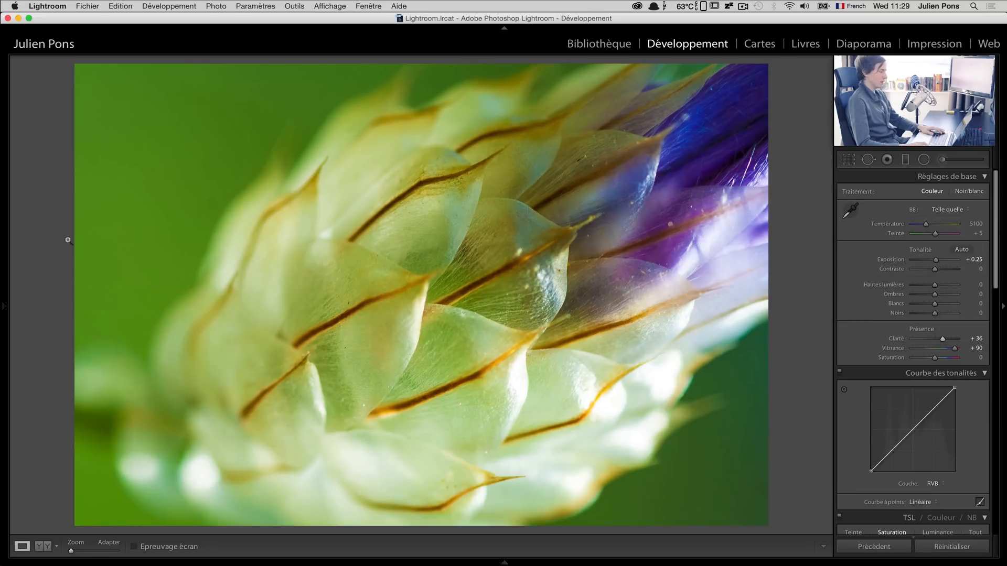
left_click(128, 229)
left_click_drag(286, 302, 375, 288)
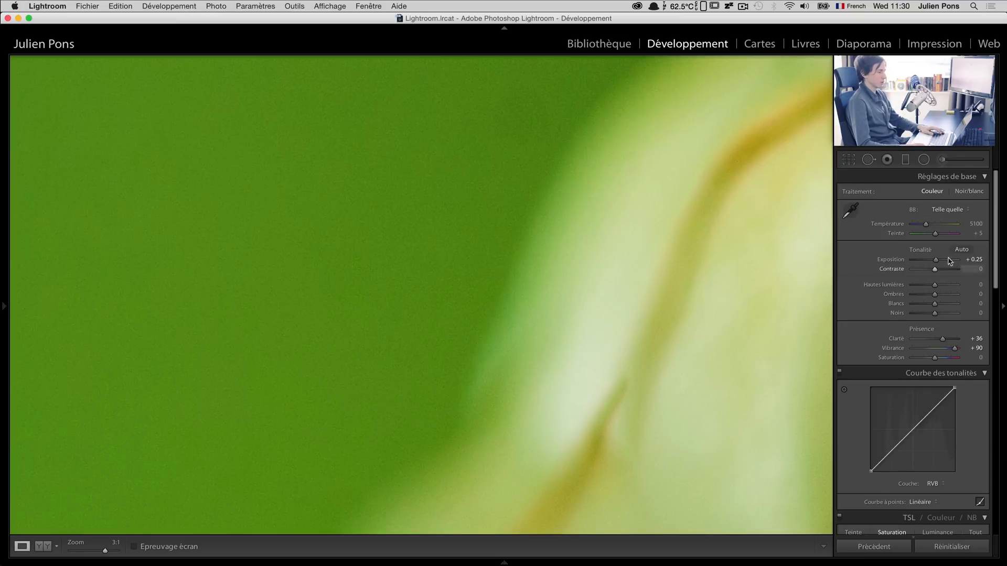
- Try the noise reduction Luminance at 20 and 0 and set it to 25, judging the green background at 11:1 before returning to the full photo
left_click_drag(999, 223, 1004, 403)
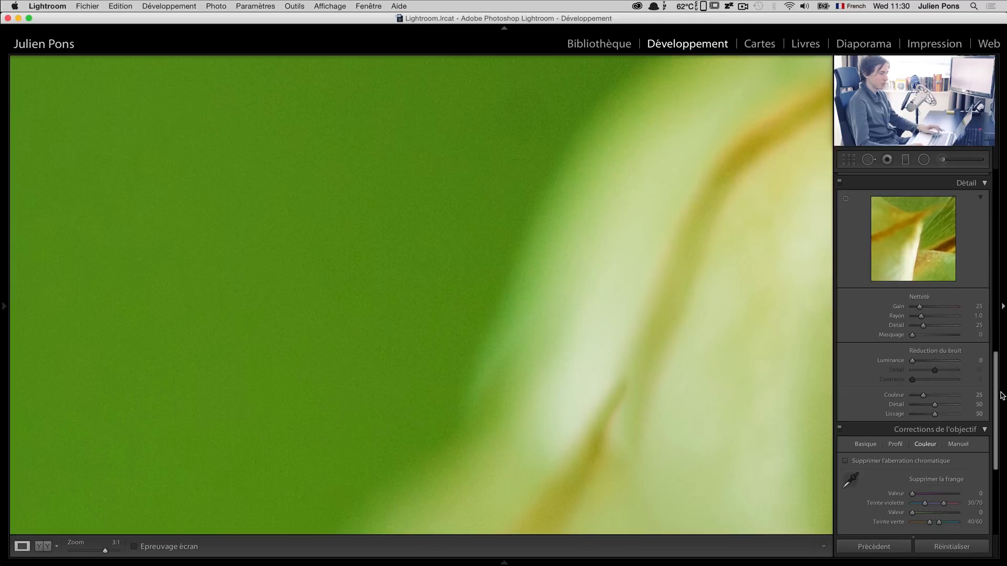
left_click(977, 362)
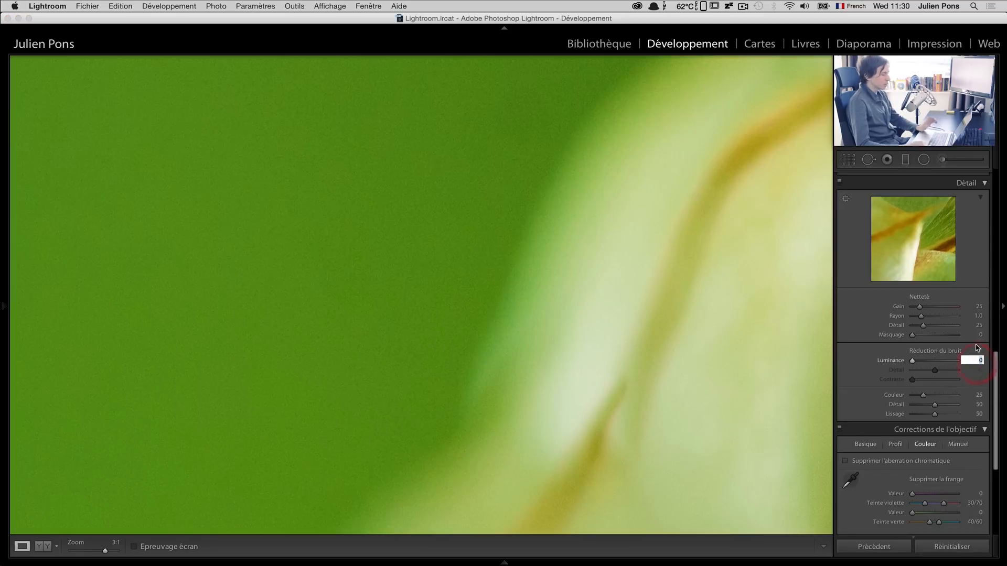
type("20")
key("Return")
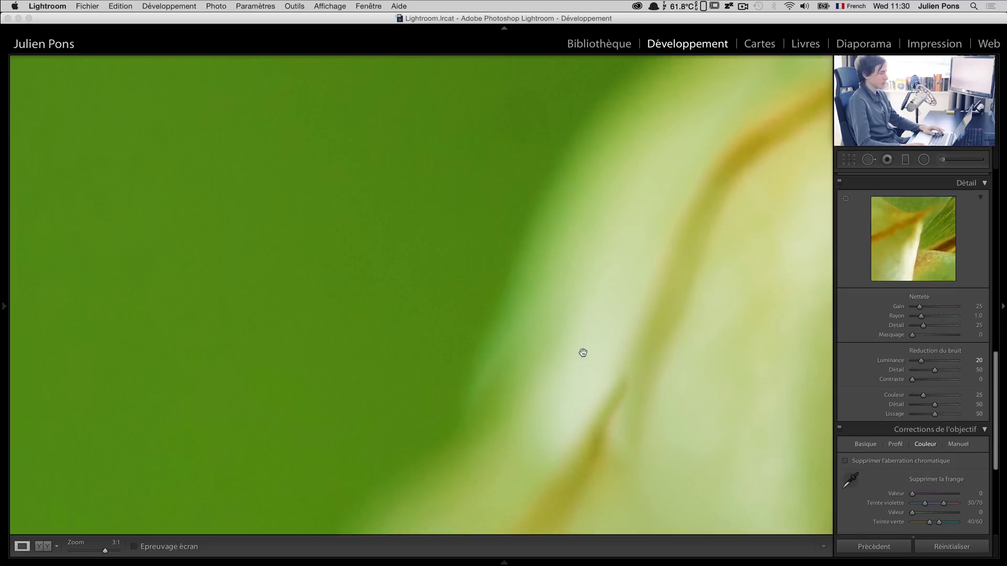
left_click_drag(113, 552, 117, 548)
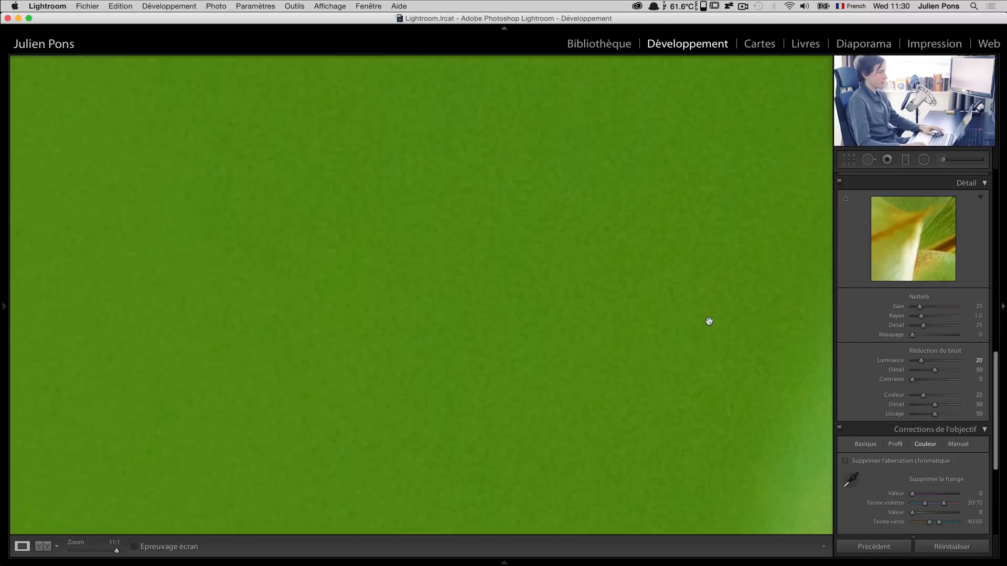
left_click_drag(921, 360, 877, 360)
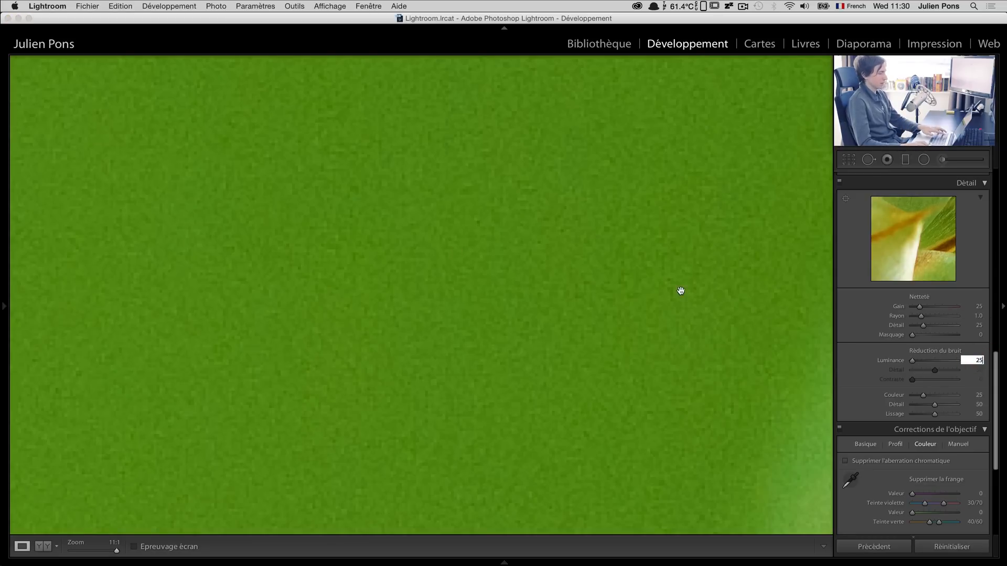
type("25")
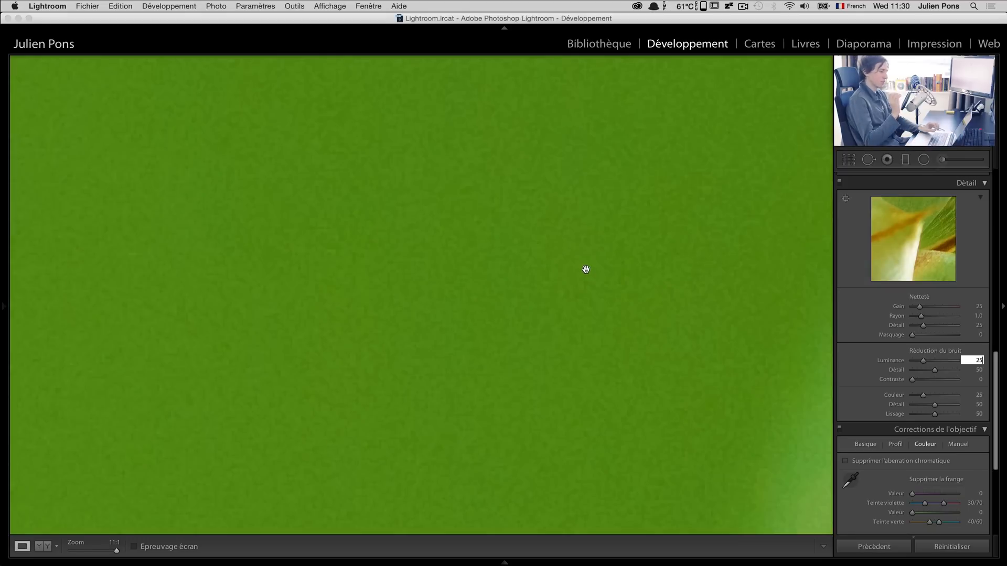
left_click(666, 317)
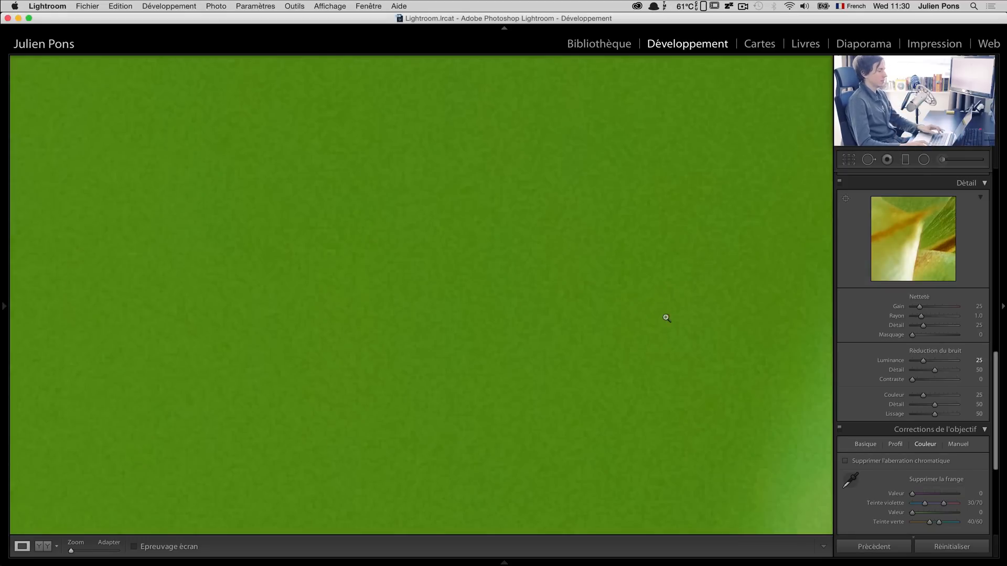
left_click(675, 318)
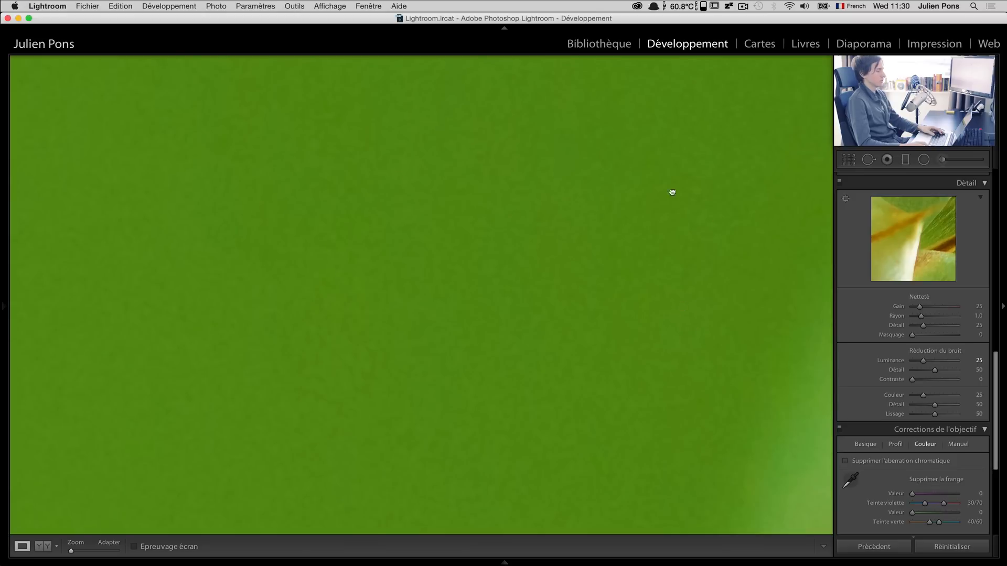
left_click(696, 213)
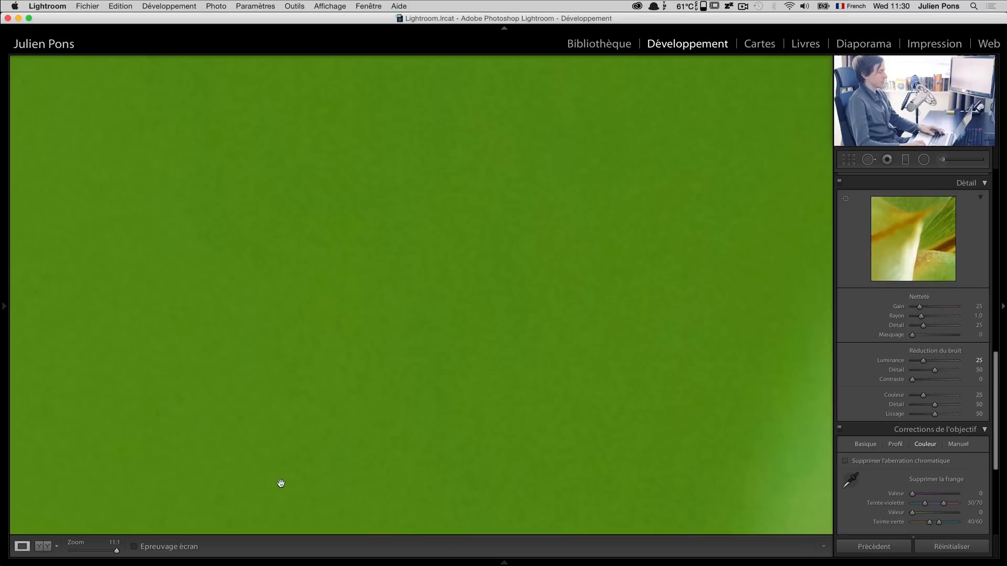
left_click(497, 363)
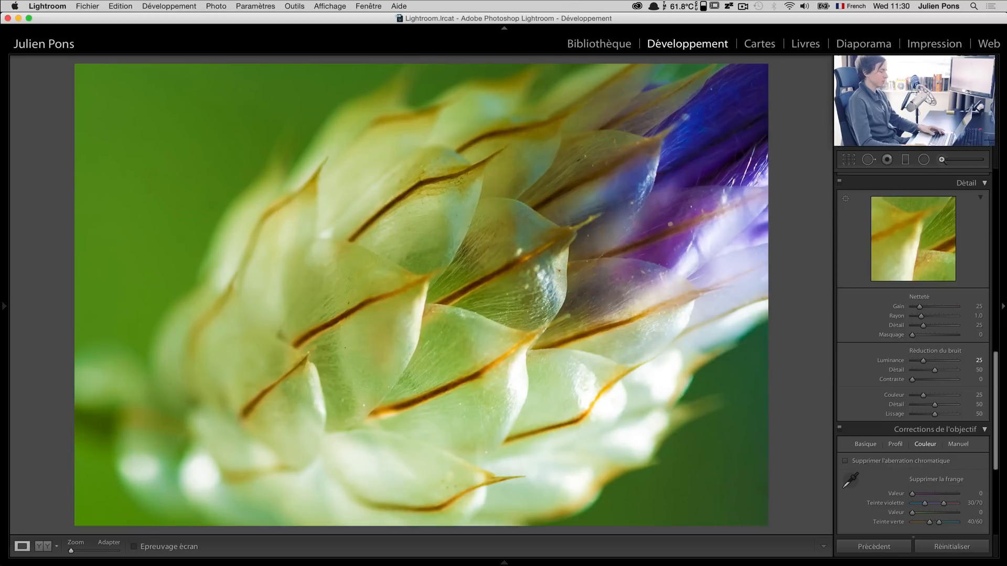
- Prepare a new adjustment brush with its effects reset, Netteté at −76 and a brush size of about 22
key("k")
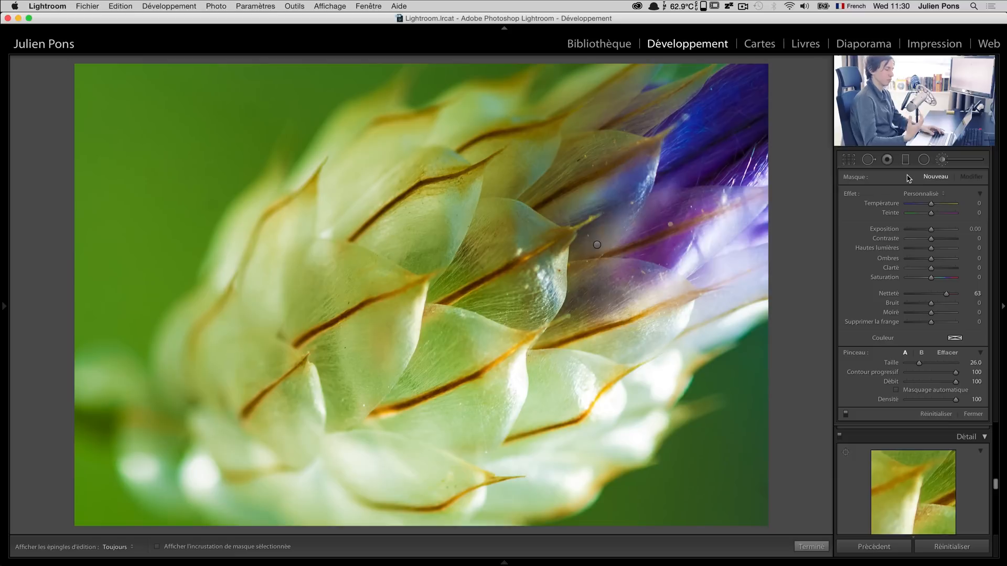
scroll(671, 246, "down", 6)
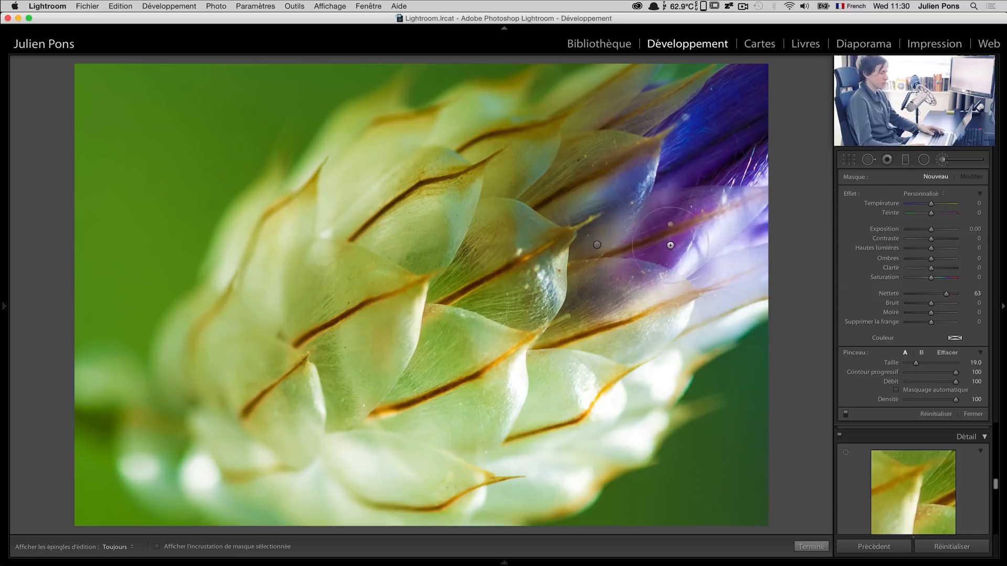
scroll(673, 232, "up", 2)
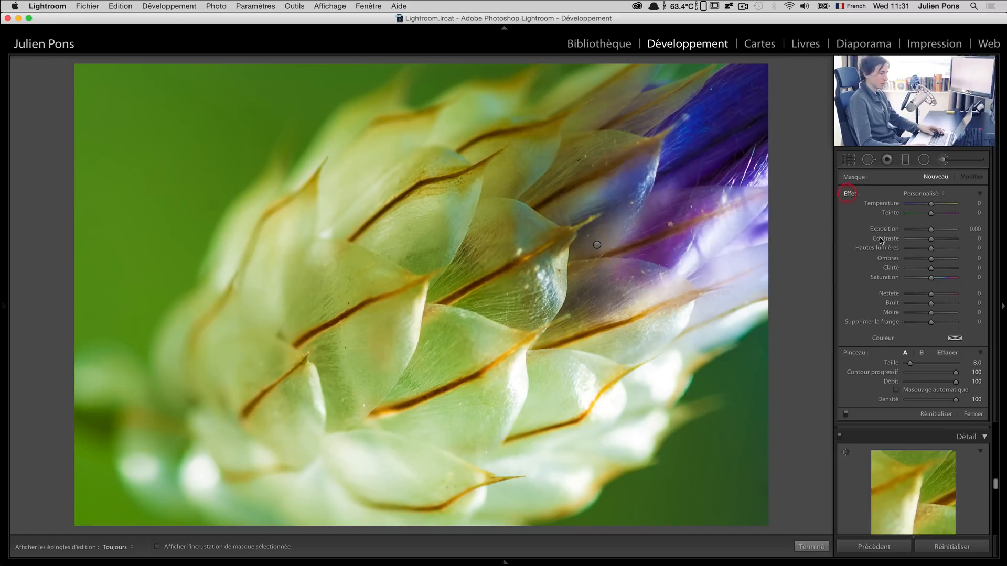
double_click(932, 295)
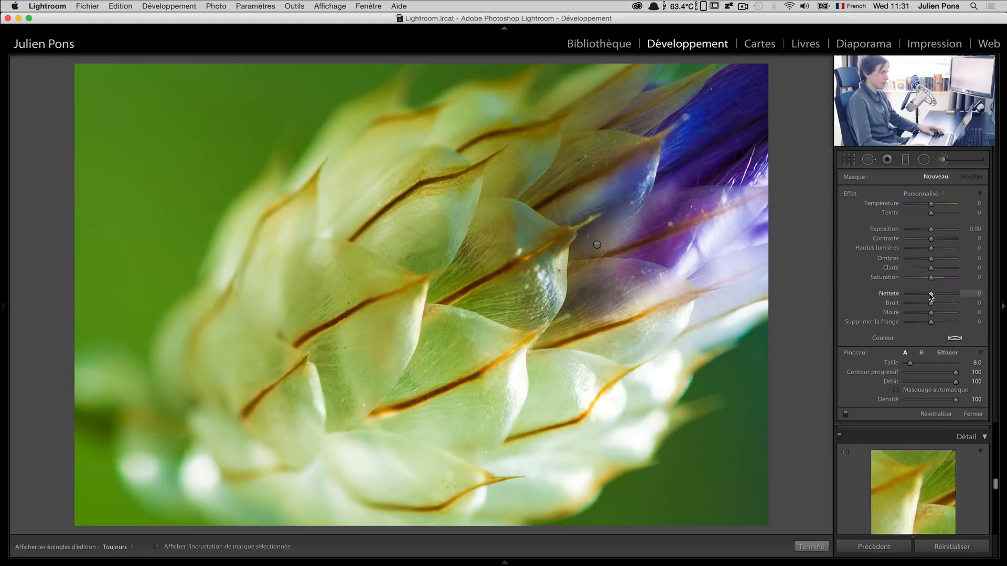
left_click_drag(930, 296, 922, 299)
scroll(567, 241, "up", 8)
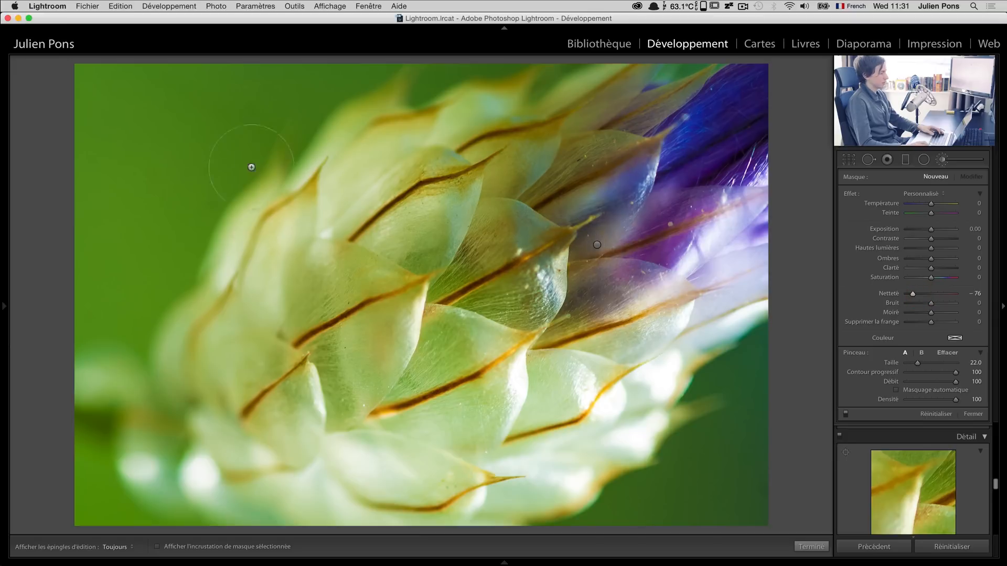
- Paint the softening brush over the blurred background and outer flower edges with the edit pins hidden, and close the brush
key("h")
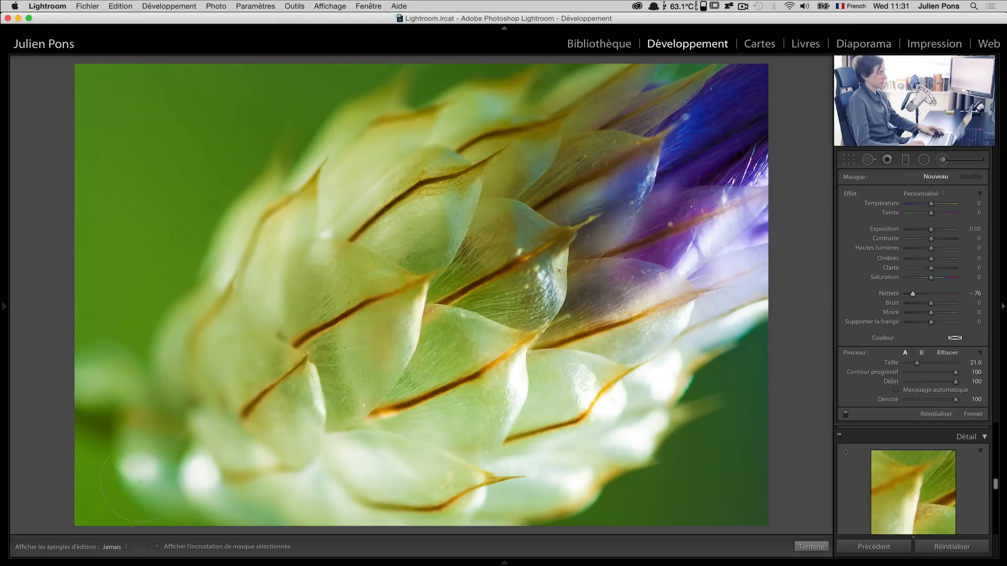
mouse_move(140, 481)
left_mouse_down()
mouse_move(356, 472)
mouse_move(722, 396)
mouse_move(717, 433)
mouse_move(598, 525)
left_mouse_up()
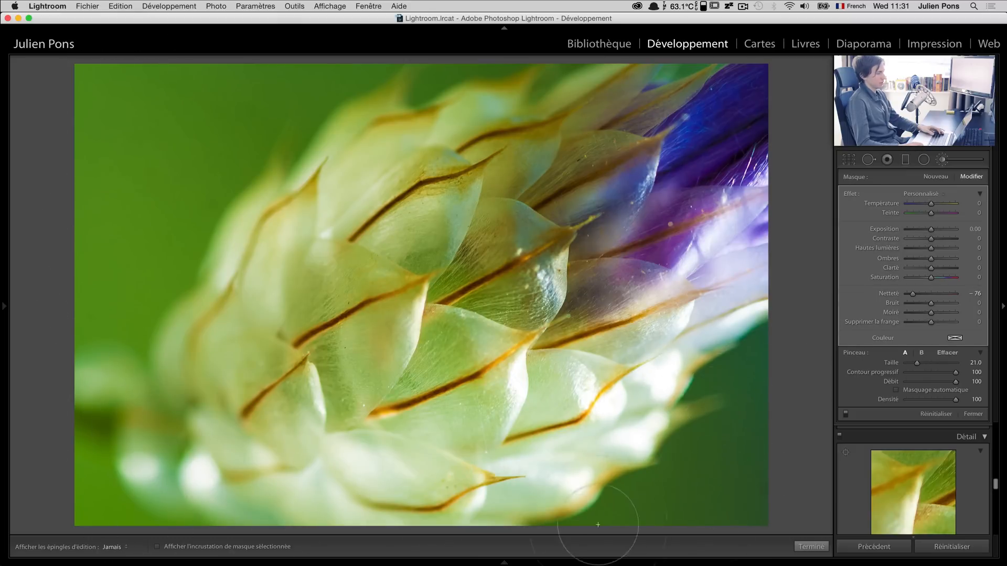
key("h")
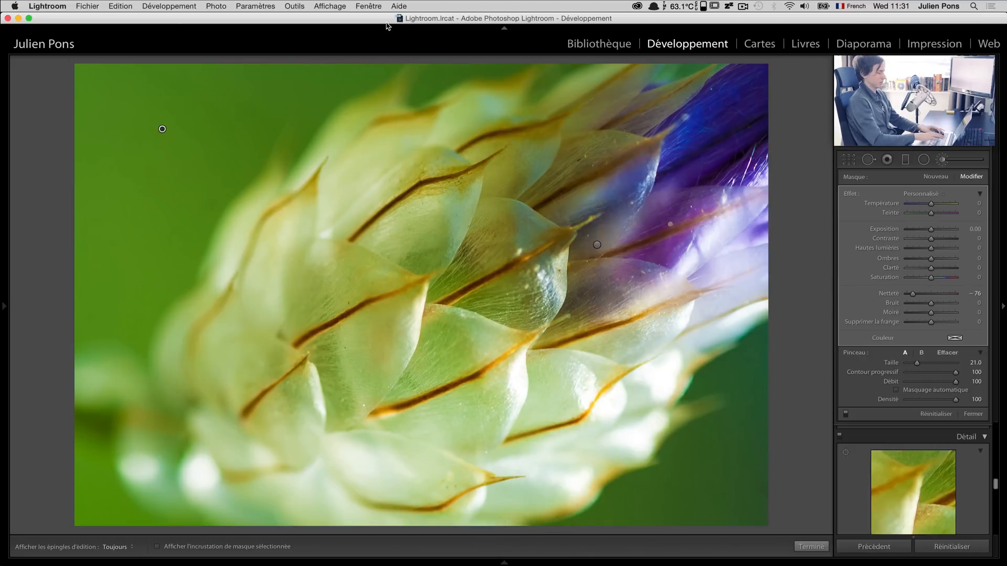
left_click(944, 160)
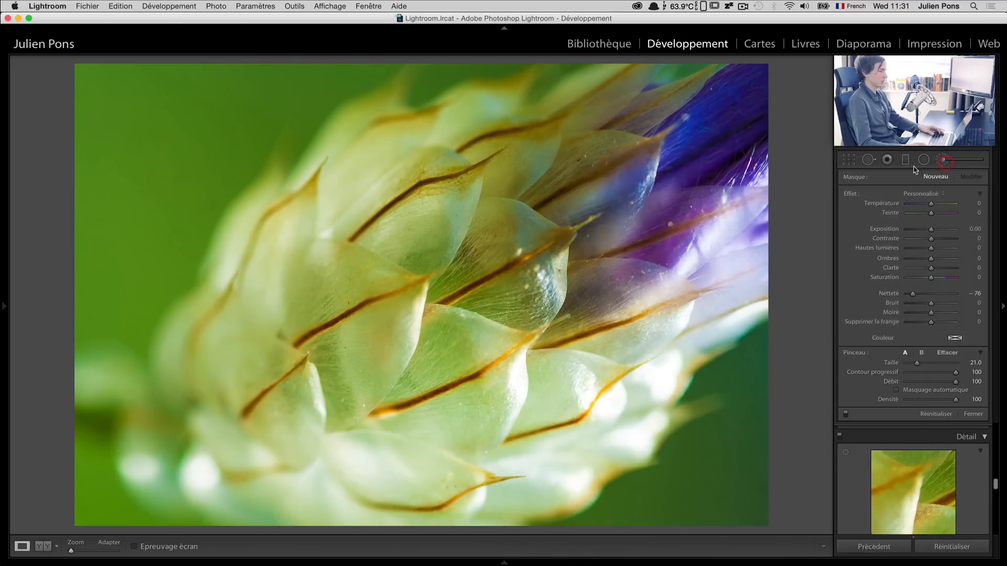
- Compare the photo before and after side by side with the side panels hidden, enlarged to 1:1
key("y")
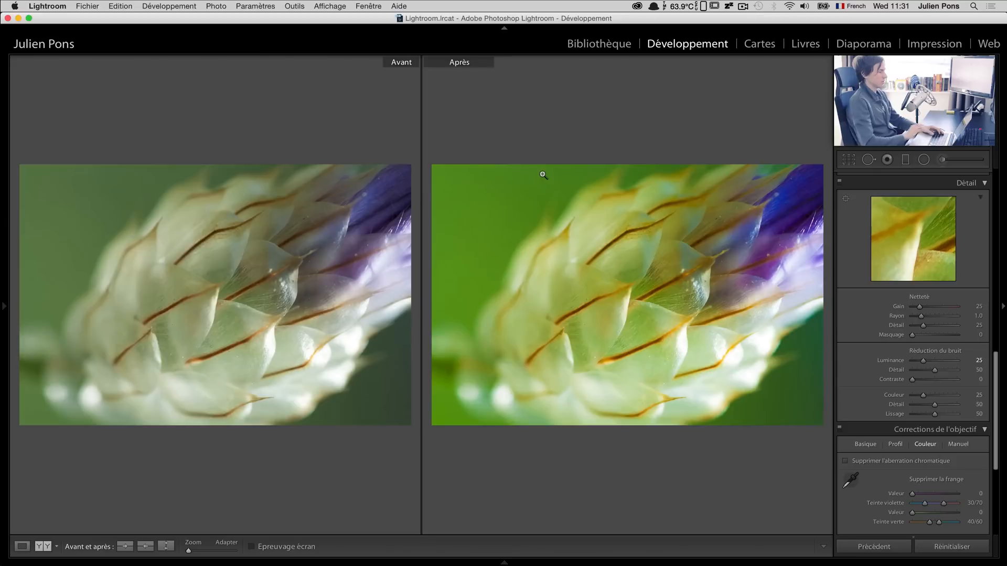
key("F7")
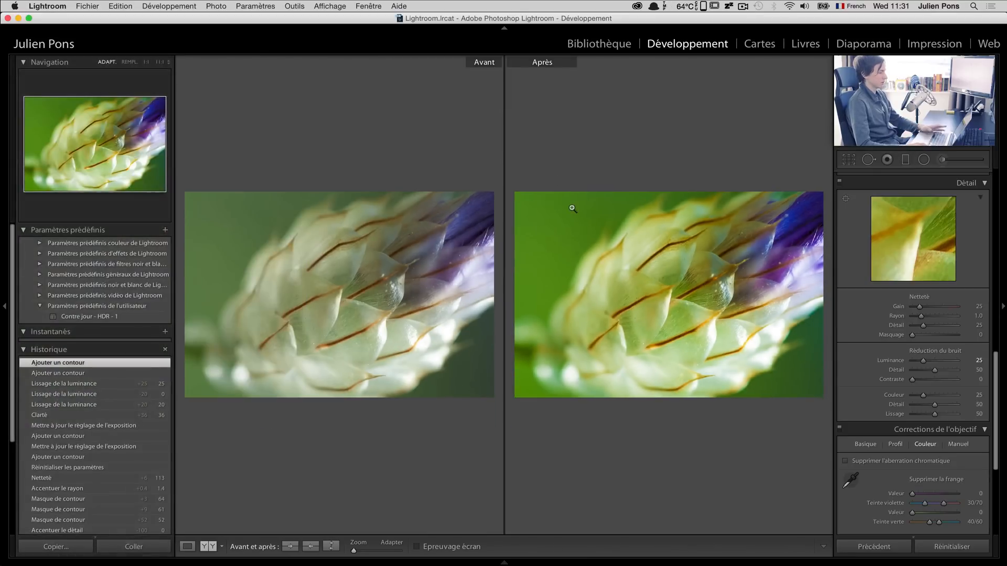
key("Tab")
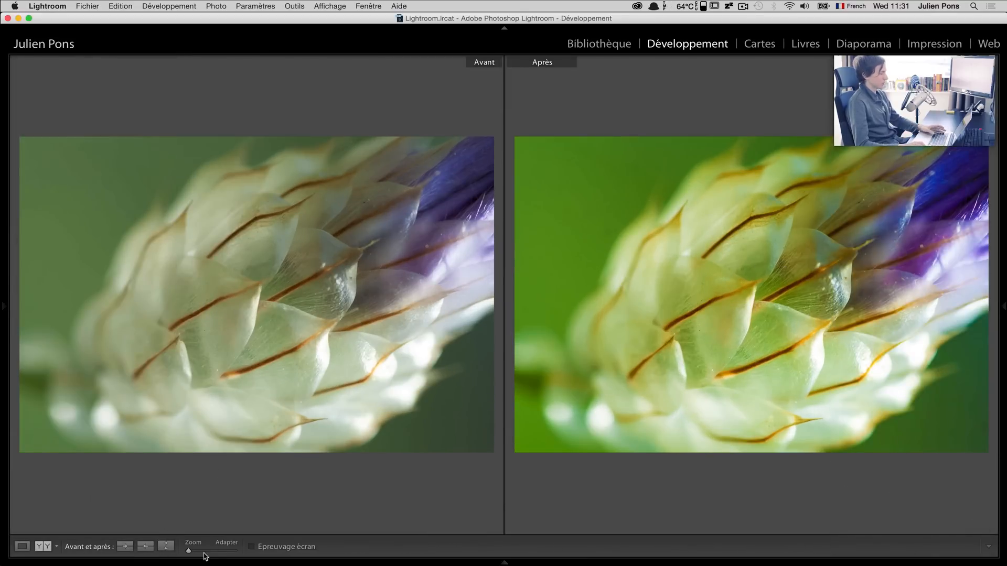
left_click(750, 349)
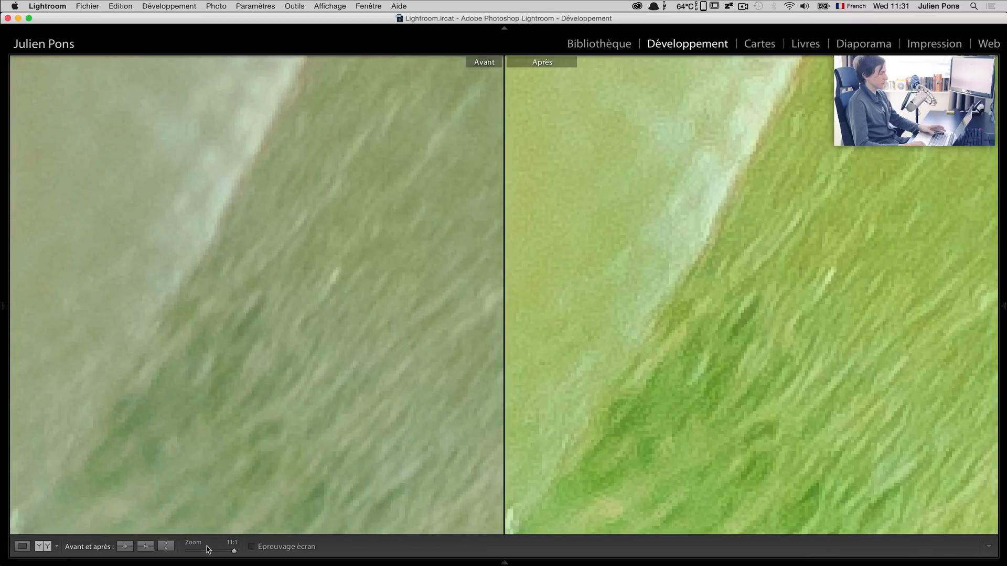
left_click(212, 553)
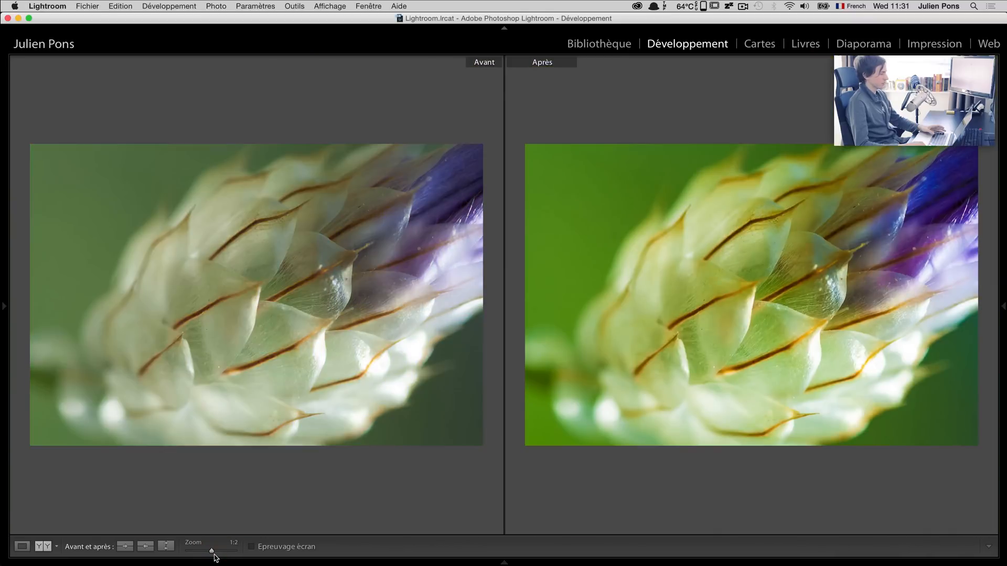
left_click_drag(213, 552, 217, 556)
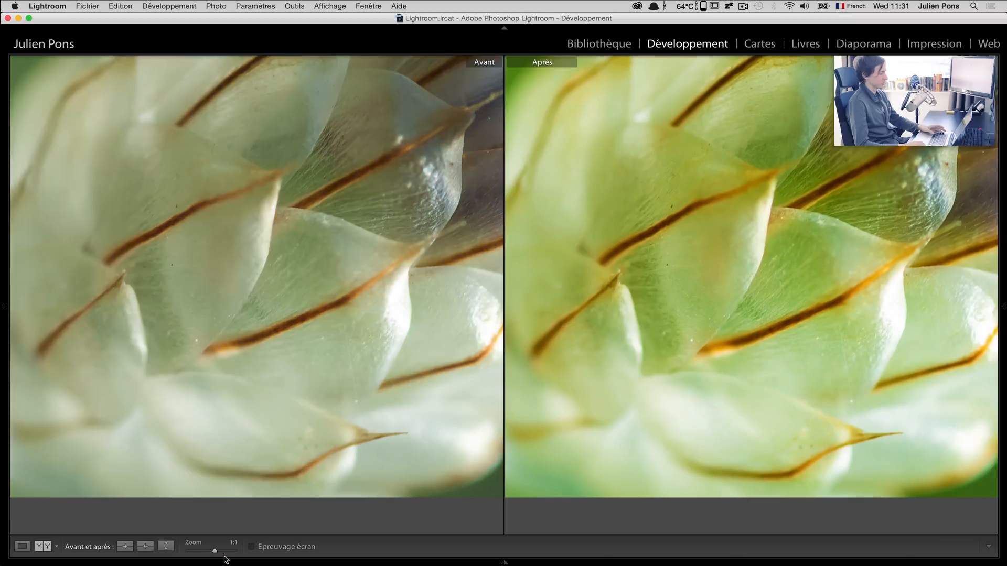
- Inspect the in-focus petals and the green background before and after at 3:1, and return to the single-photo view
left_click(221, 551)
left_click_drag(672, 413, 629, 436)
left_click_drag(813, 220, 678, 408)
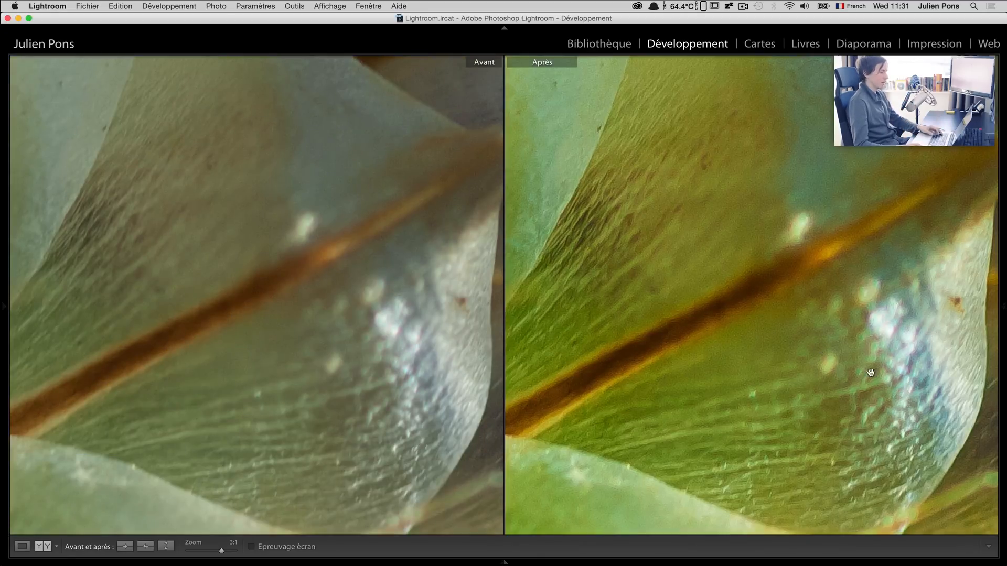
left_click_drag(917, 420, 613, 69)
left_click_drag(883, 379, 797, 330)
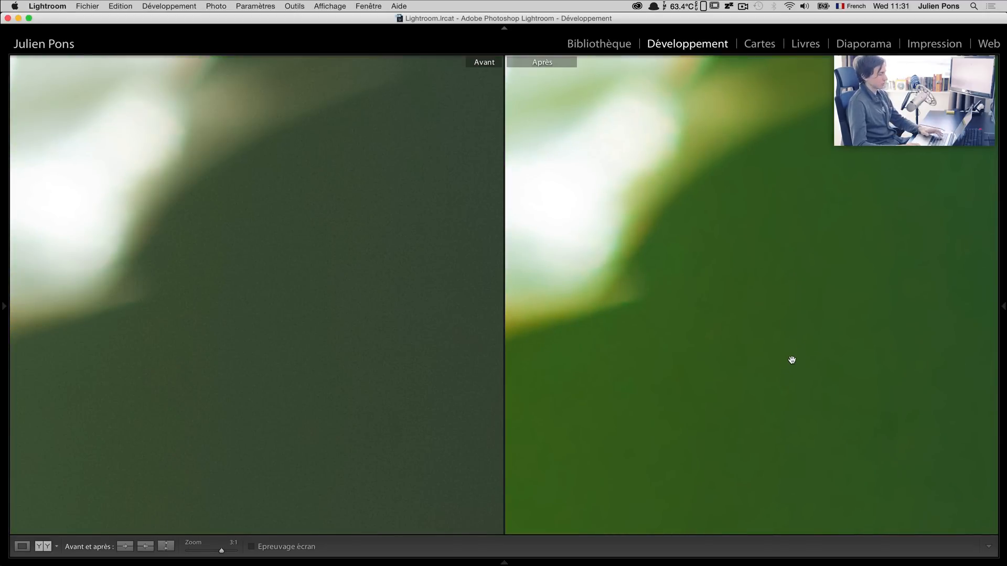
key("y")
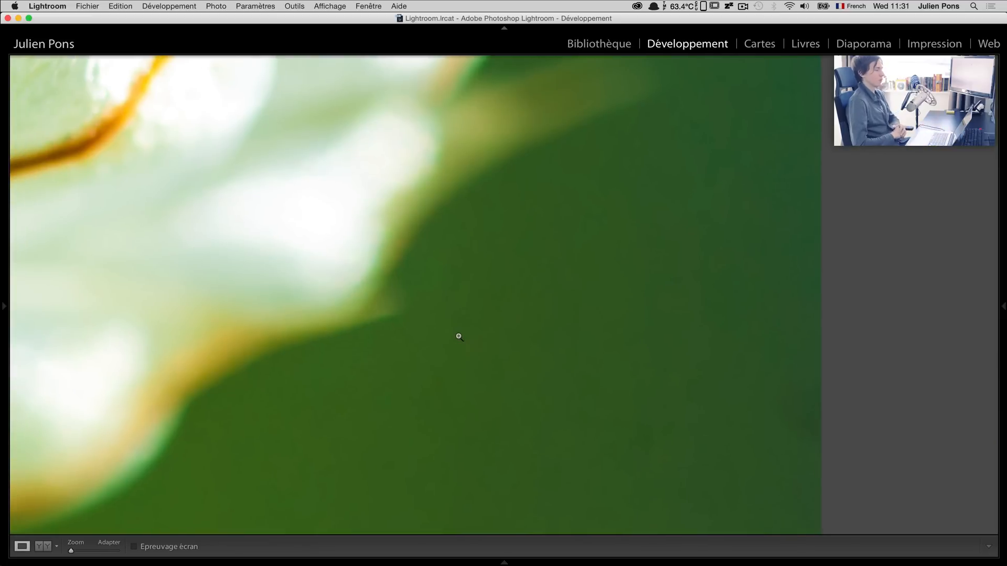
left_click(458, 338)
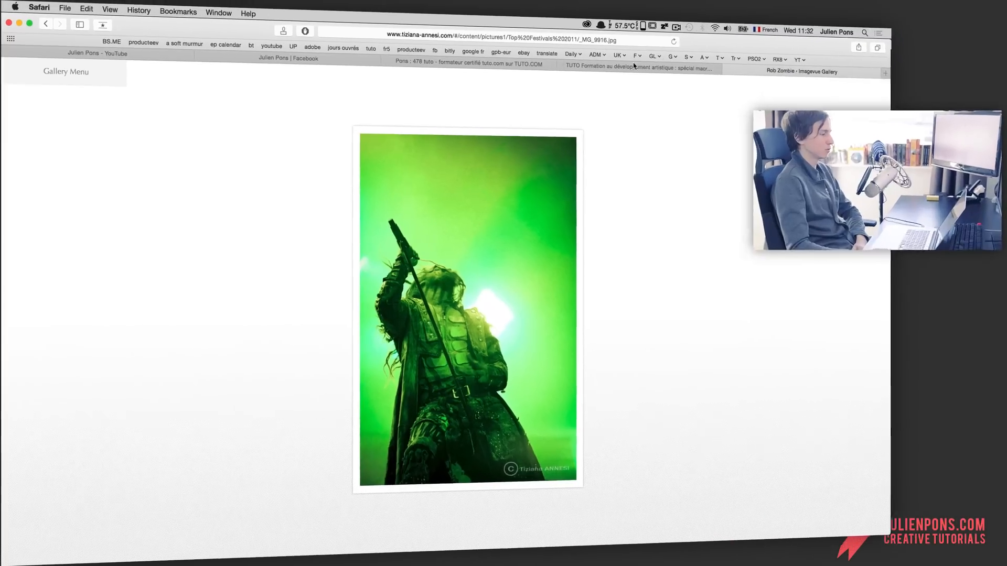
- View the macro Lightroom course page on TUTO.COM in Safari, and find the trainer's courses through an author search
left_click(712, 51)
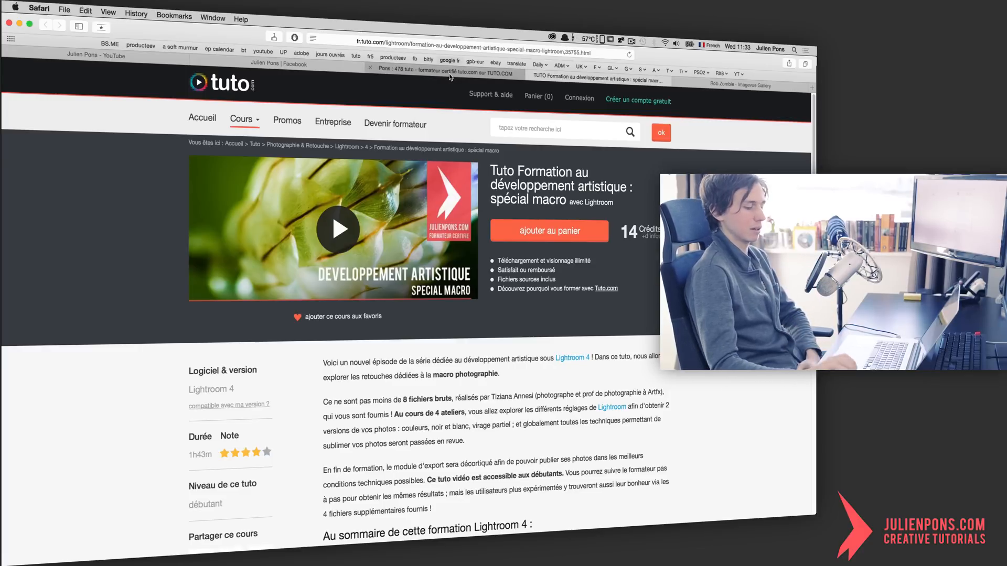
left_click(450, 75)
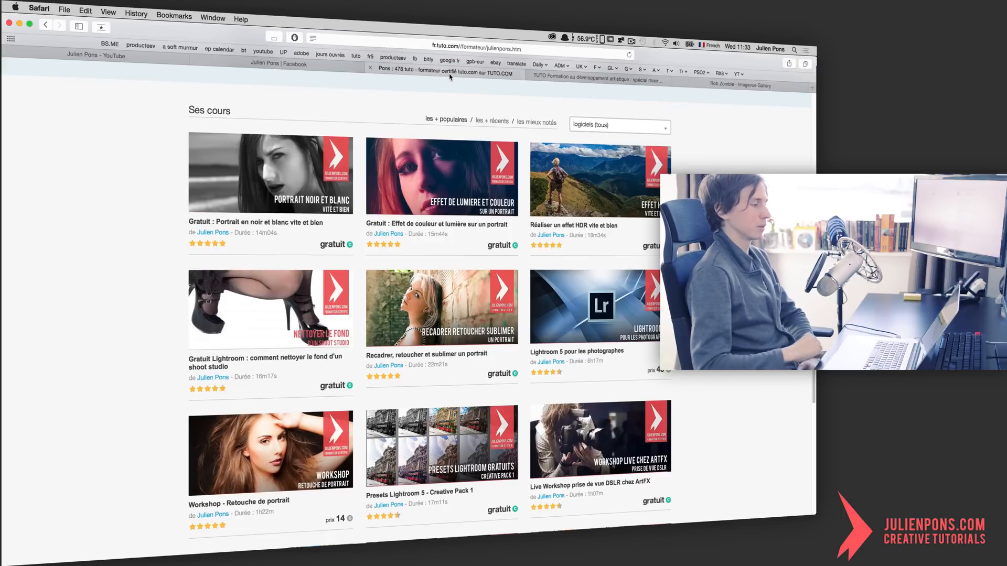
scroll(475, 170, "up", 10)
left_click(528, 133)
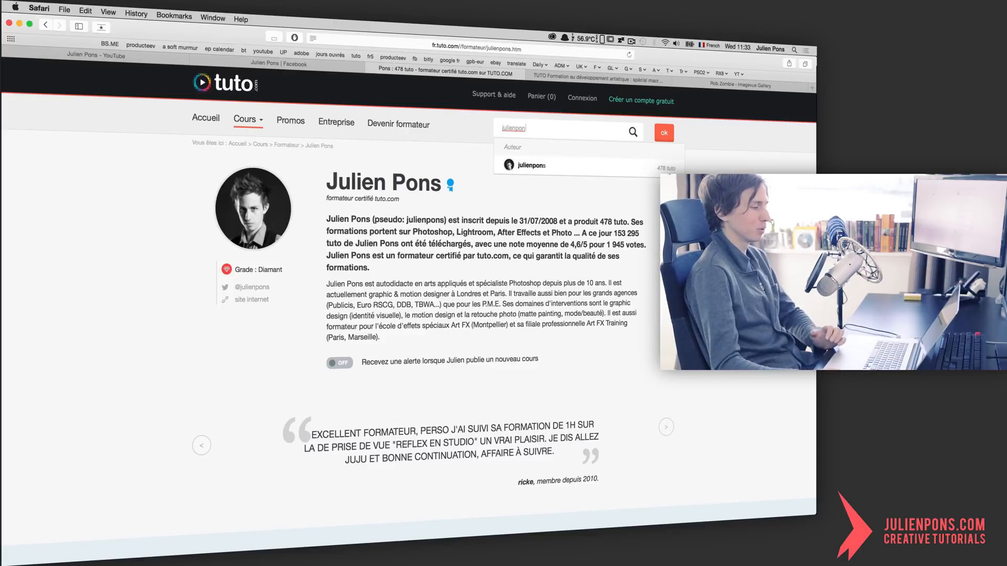
left_click(547, 171)
scroll(547, 170, "down", 10)
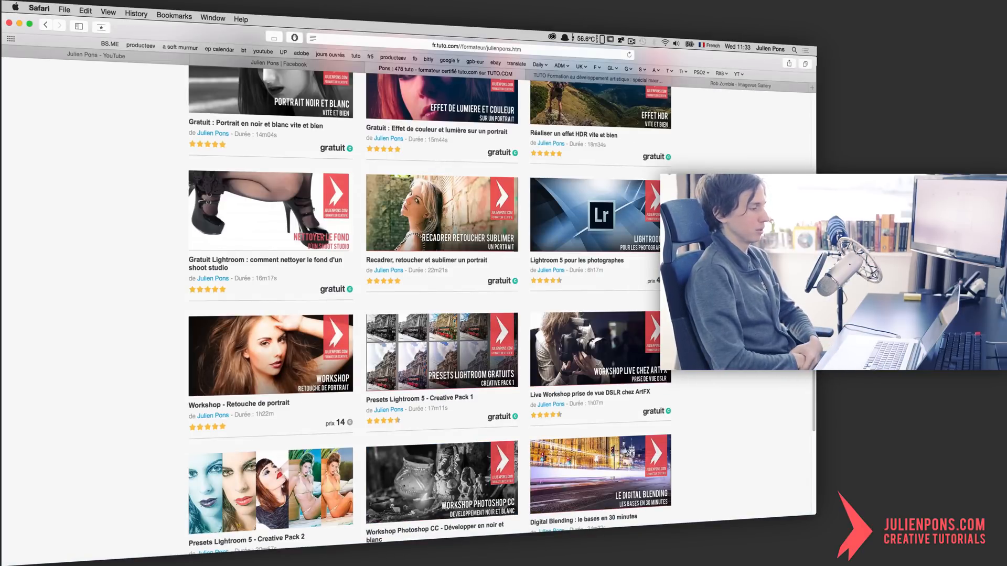
mouse_move(594, 248)
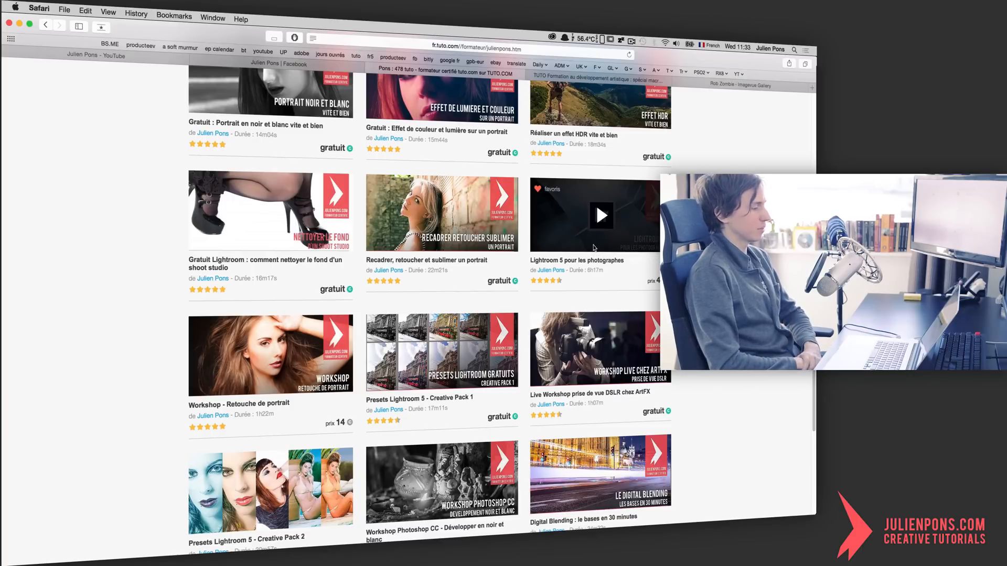
- Browse the Photoshop, Lightroom and After Effects playlists on the trainer's YouTube channel, and open the trainer's Facebook page
left_click(131, 56)
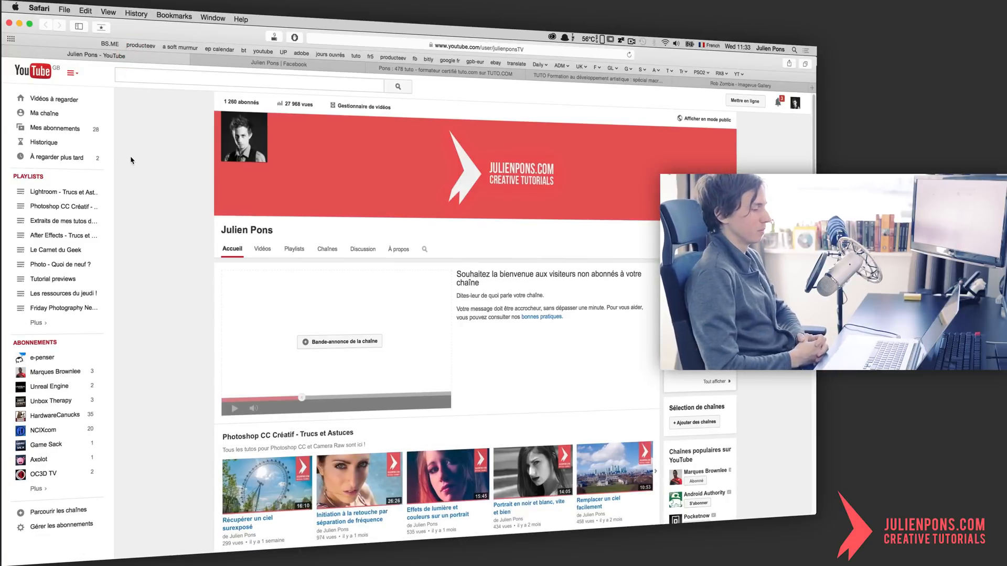
scroll(152, 184, "down", 5)
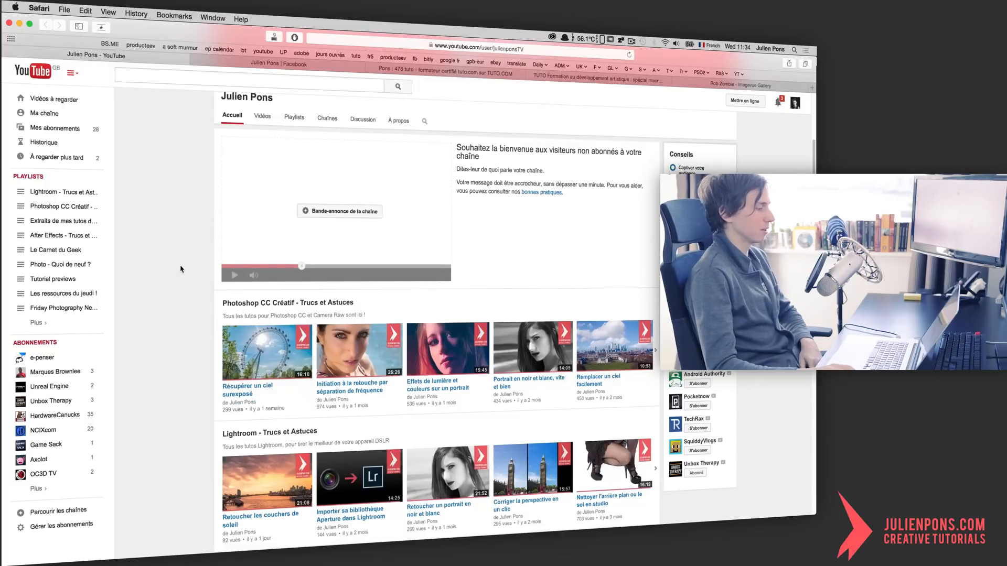
scroll(183, 270, "down", 5)
scroll(183, 271, "up", 6)
scroll(182, 273, "down", 4)
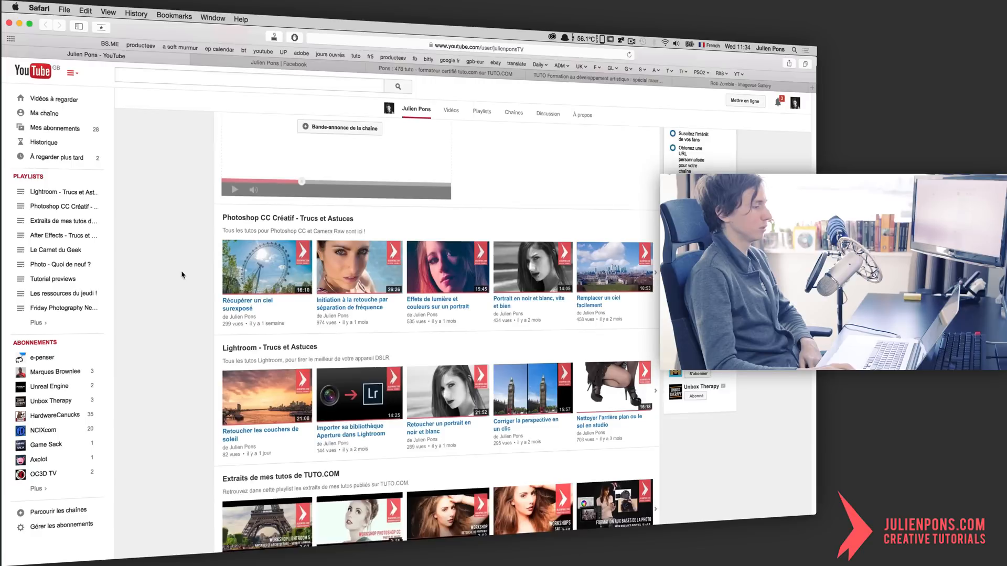
scroll(183, 274, "down", 3)
scroll(185, 274, "up", 1)
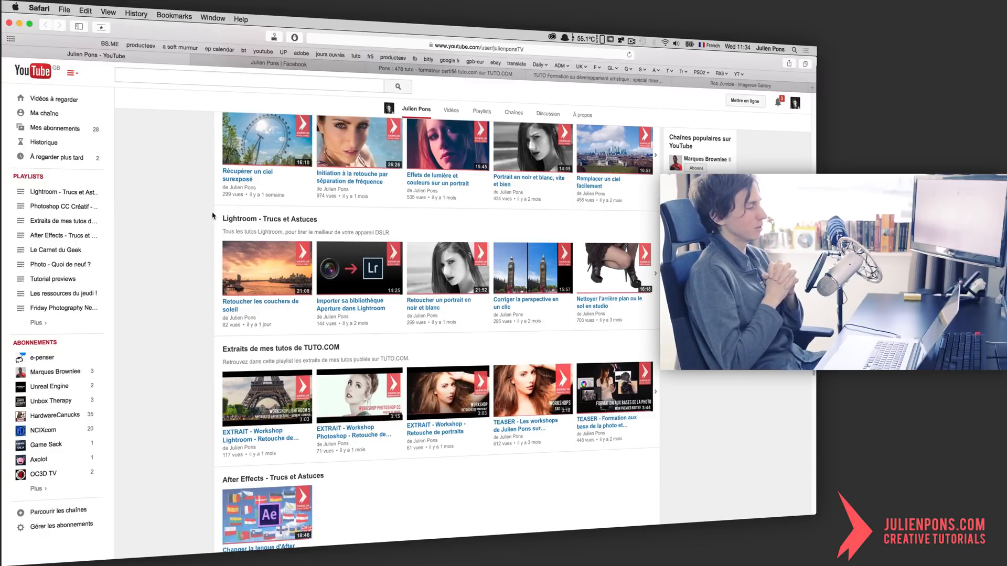
left_click(263, 63)
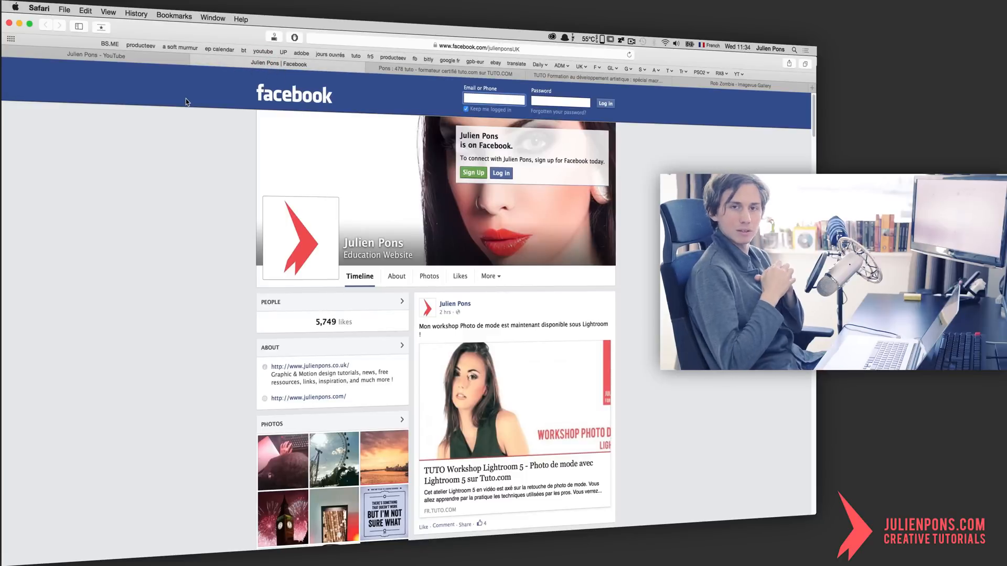